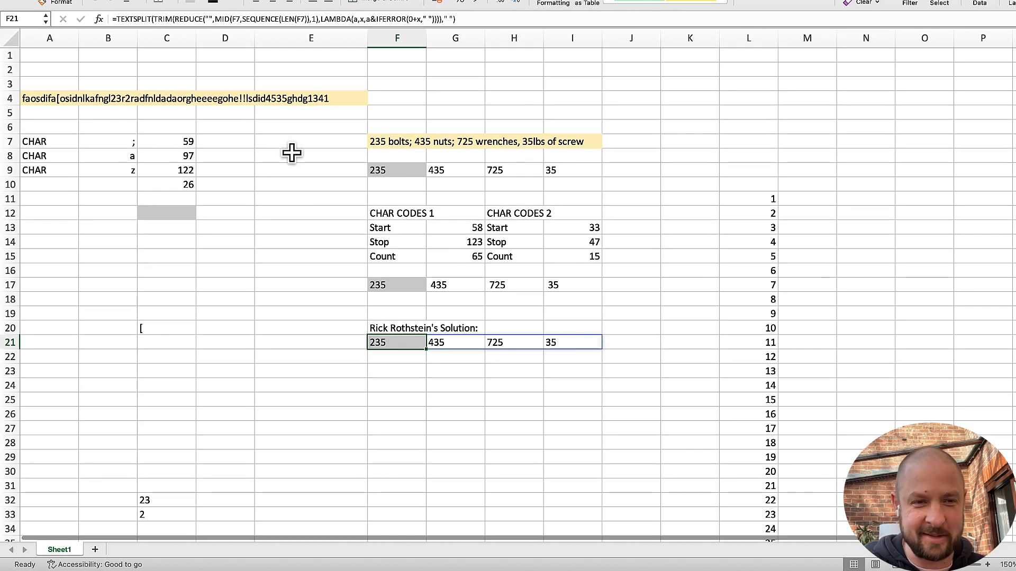
# Step: Examine the TEXTSPLIT formulas in F9 and F17 that extract the numbers from the text in F7
pyautogui.click(402, 171)
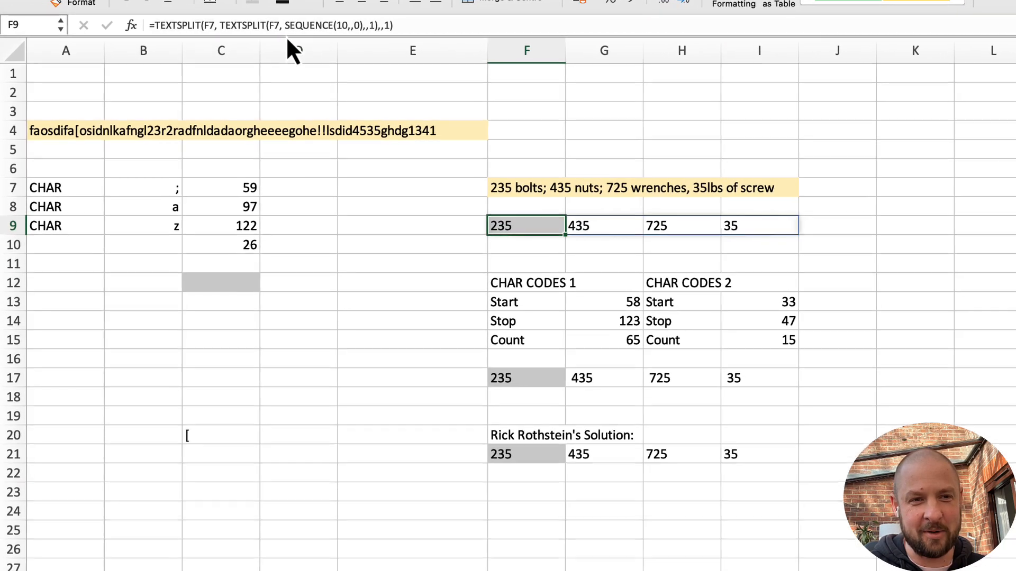
pyautogui.click(525, 382)
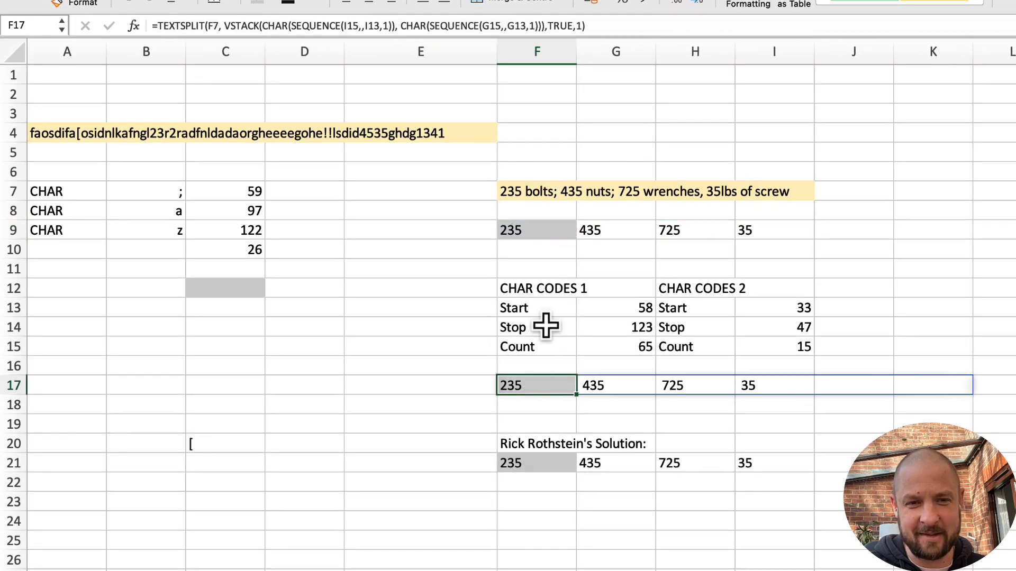
pyautogui.click(543, 228)
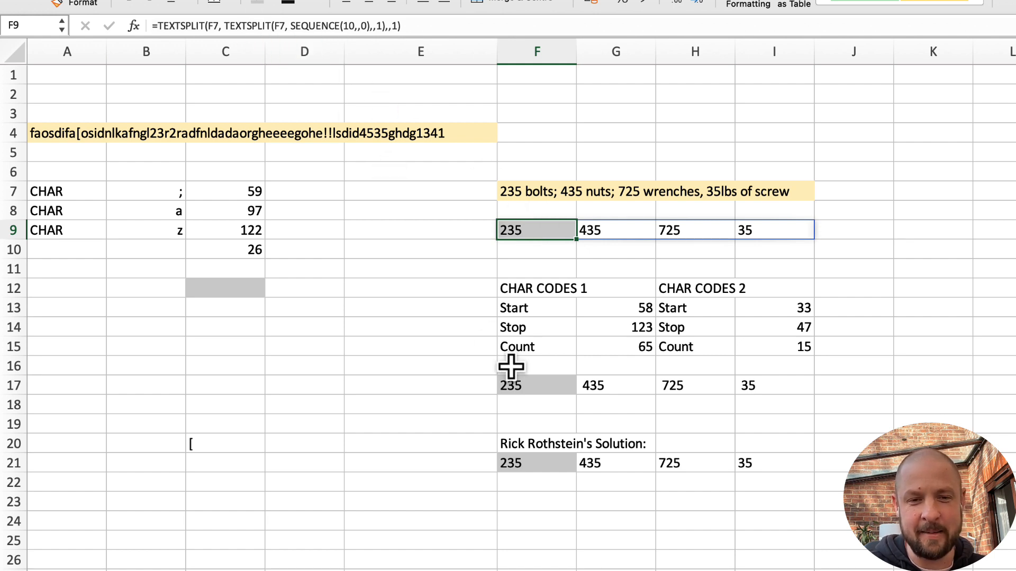
pyautogui.click(521, 384)
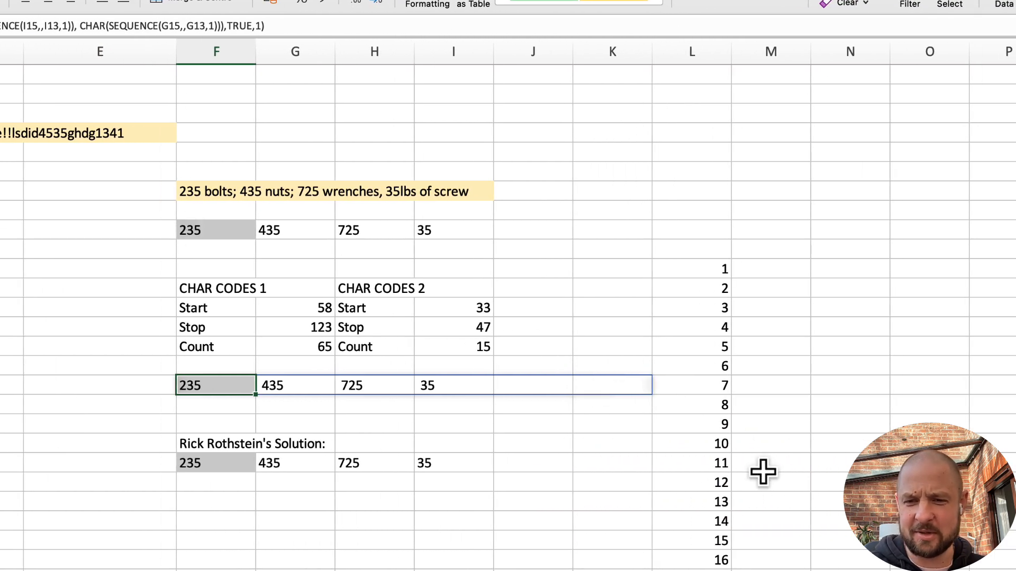
pyautogui.scroll(-15, 762, 471)
pyautogui.scroll(15, 748, 356)
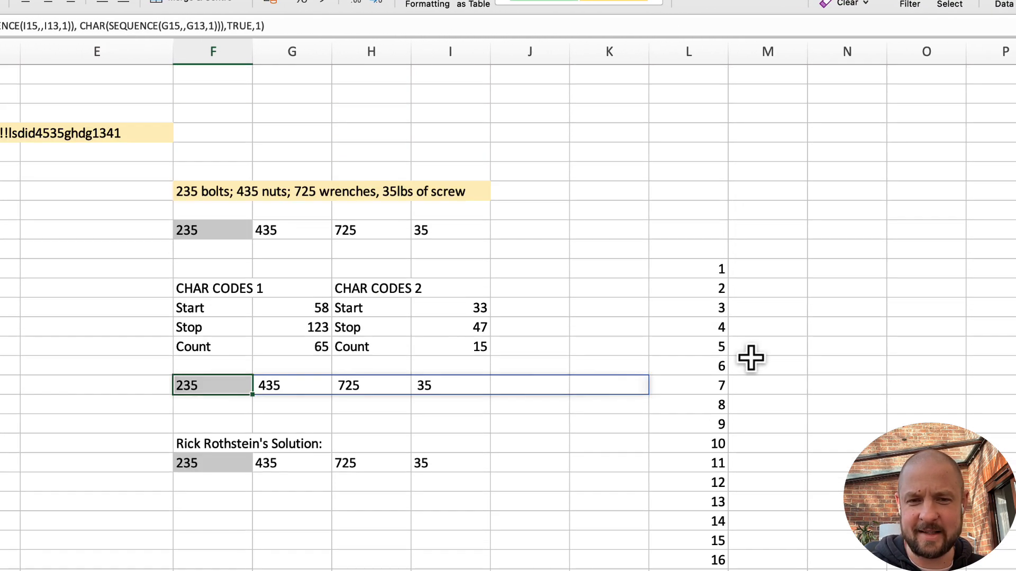
pyautogui.click(226, 447)
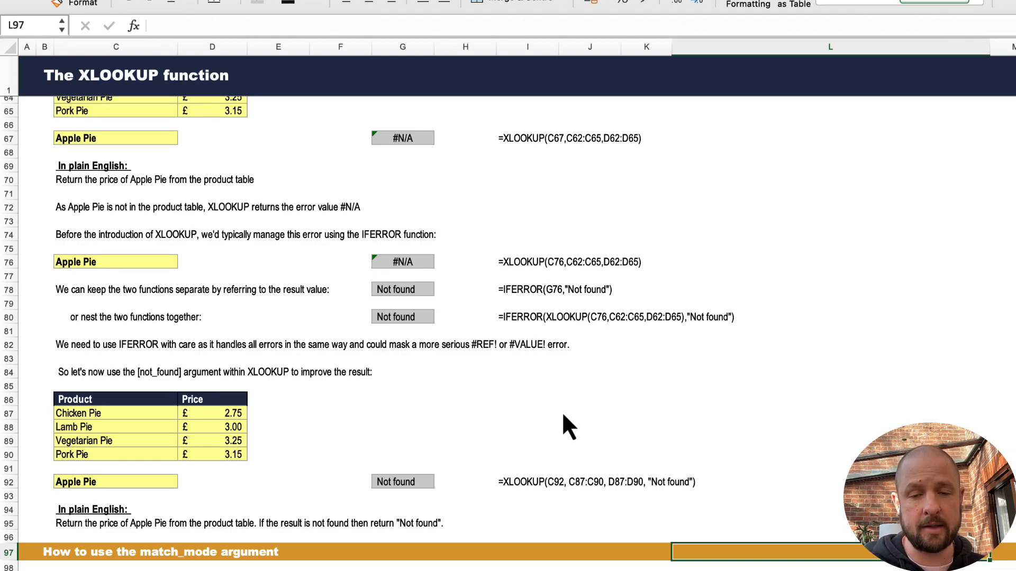
# Step: Inspect the arguments of the simple XLOOKUP example in G33 and the matching Lamb Pie row in the product table
pyautogui.scroll(20, 562, 411)
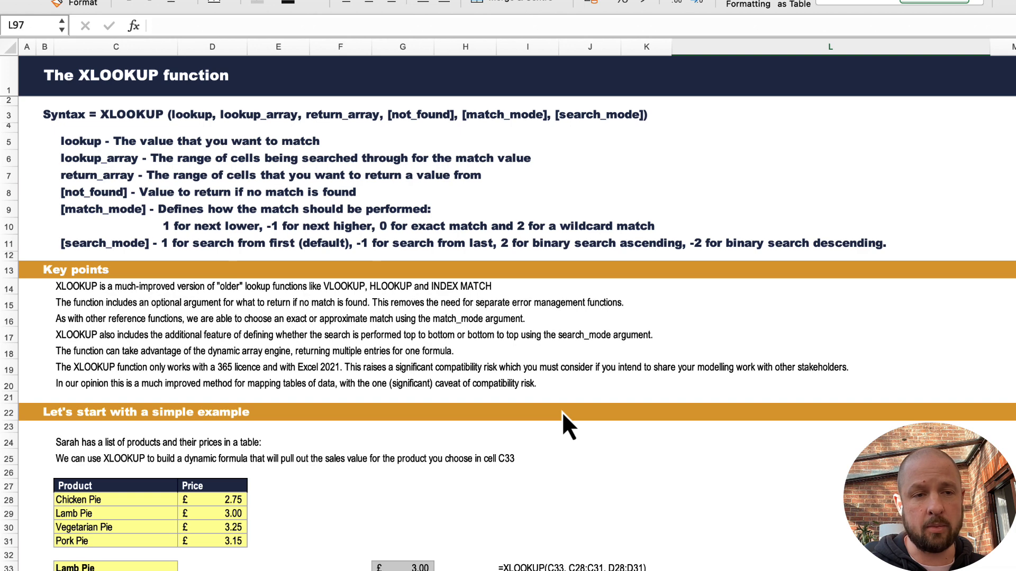
pyautogui.click(31, 77)
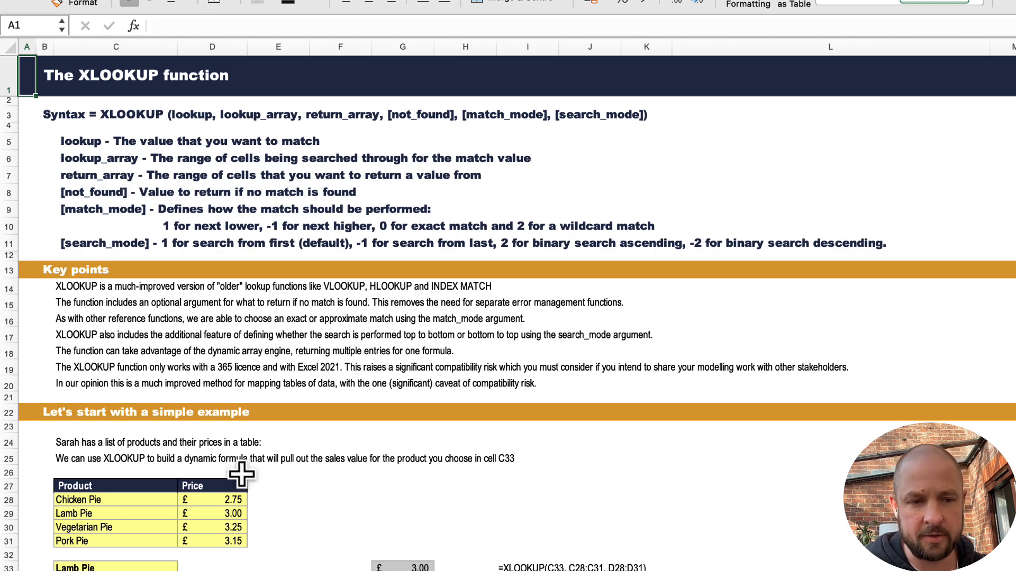
pyautogui.scroll(-10, 237, 475)
pyautogui.scroll(-3, 238, 475)
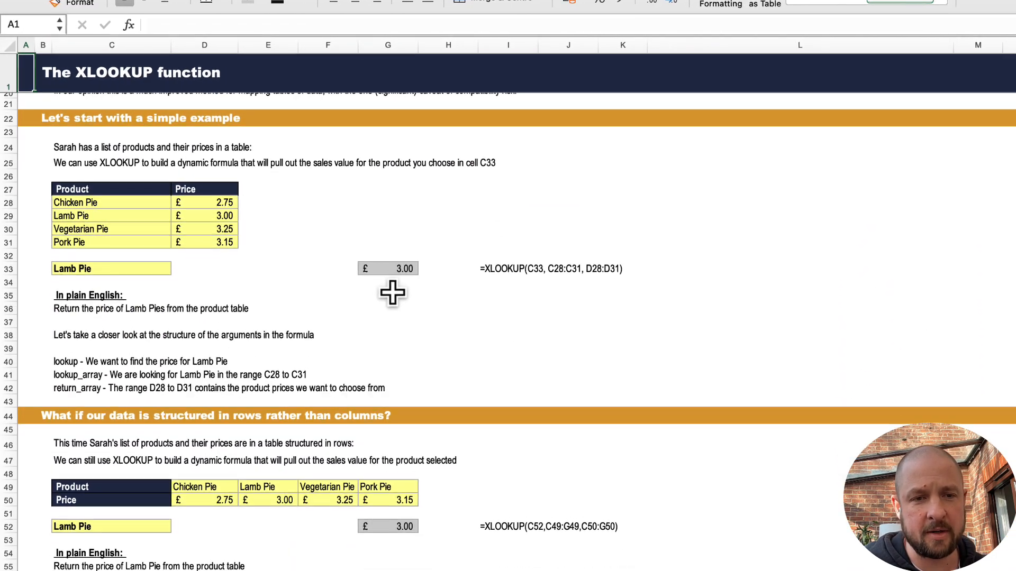
pyautogui.click(397, 276)
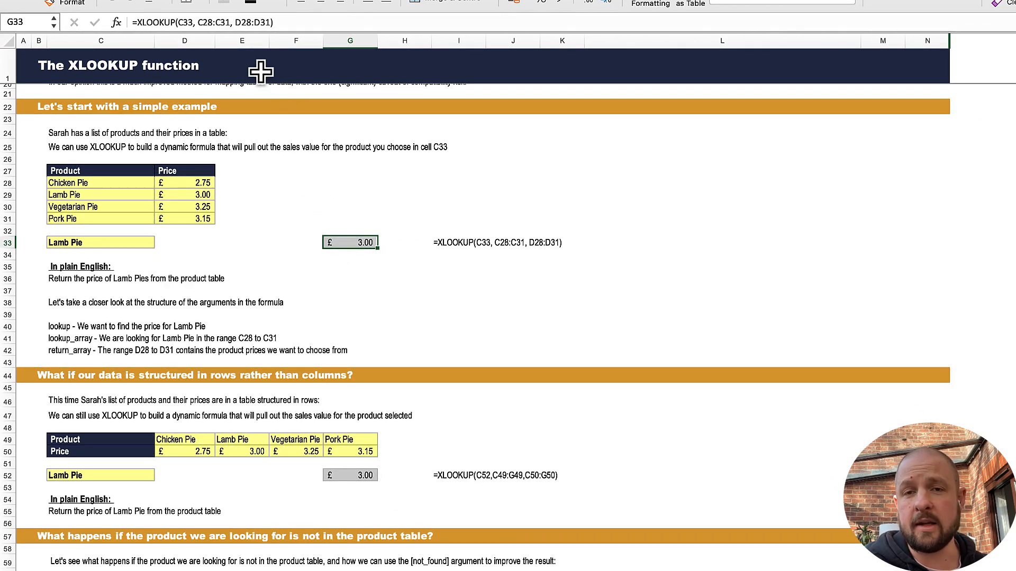
pyautogui.click(198, 22)
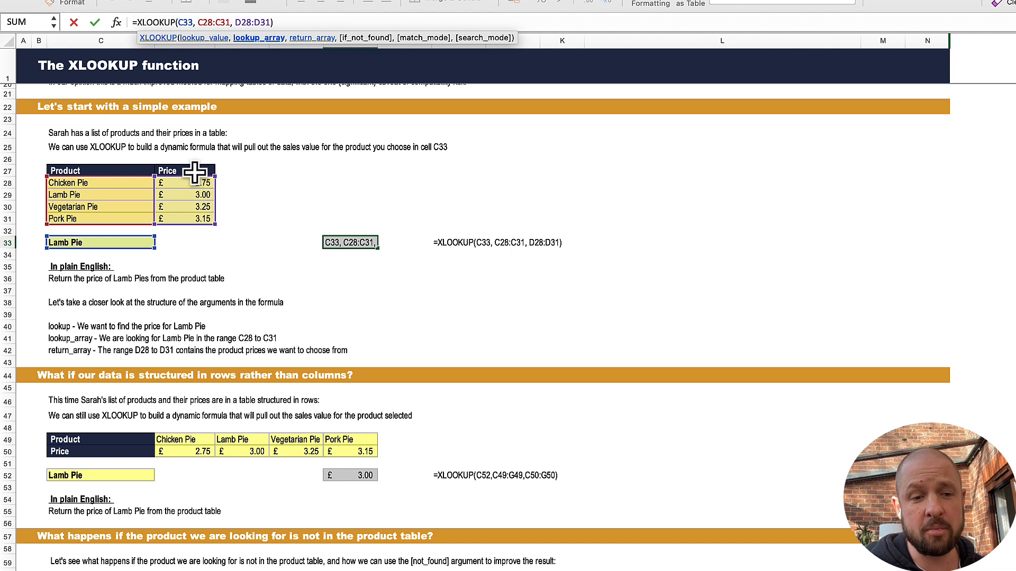
pyautogui.press('Return')
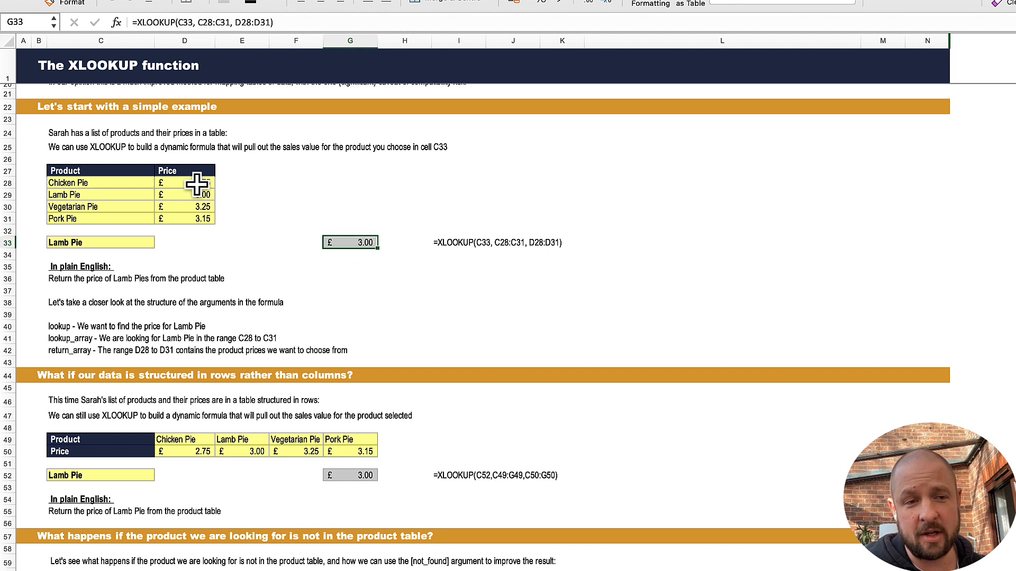
pyautogui.click(139, 194)
pyautogui.click(177, 196)
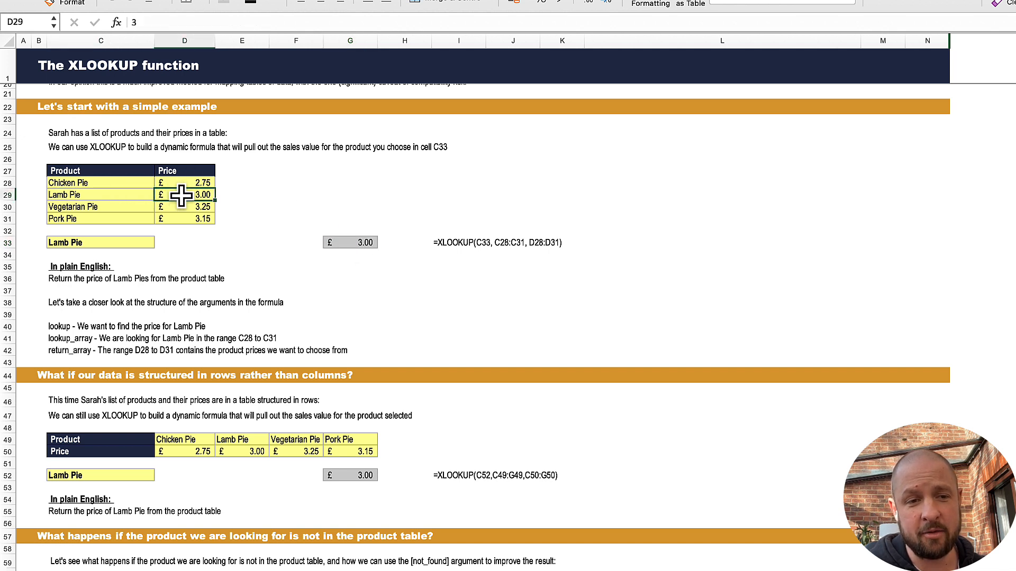
# Step: Choose Chicken Pie as the lookup product in cell C33
pyautogui.click(127, 240)
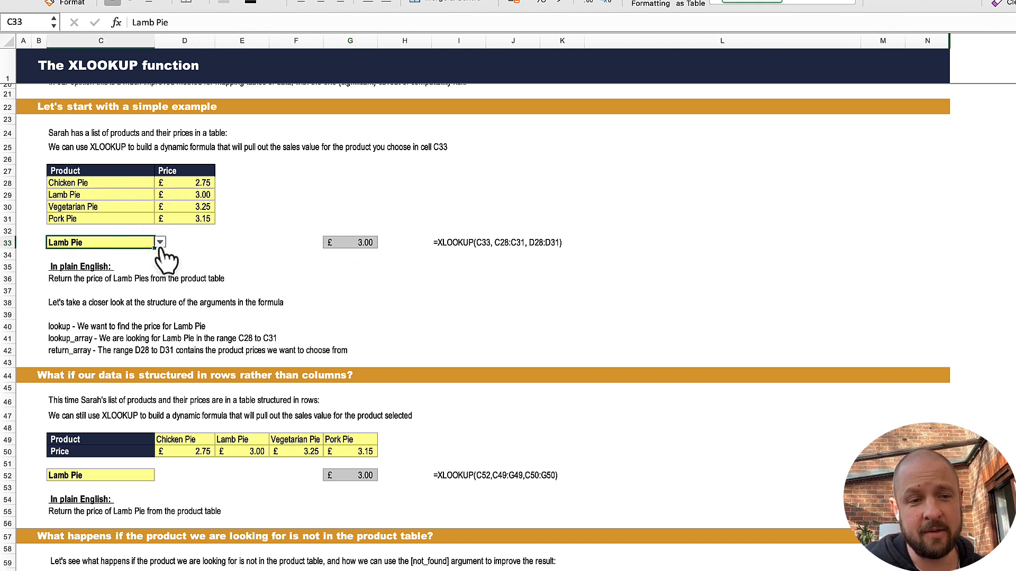
pyautogui.click(160, 242)
pyautogui.click(118, 256)
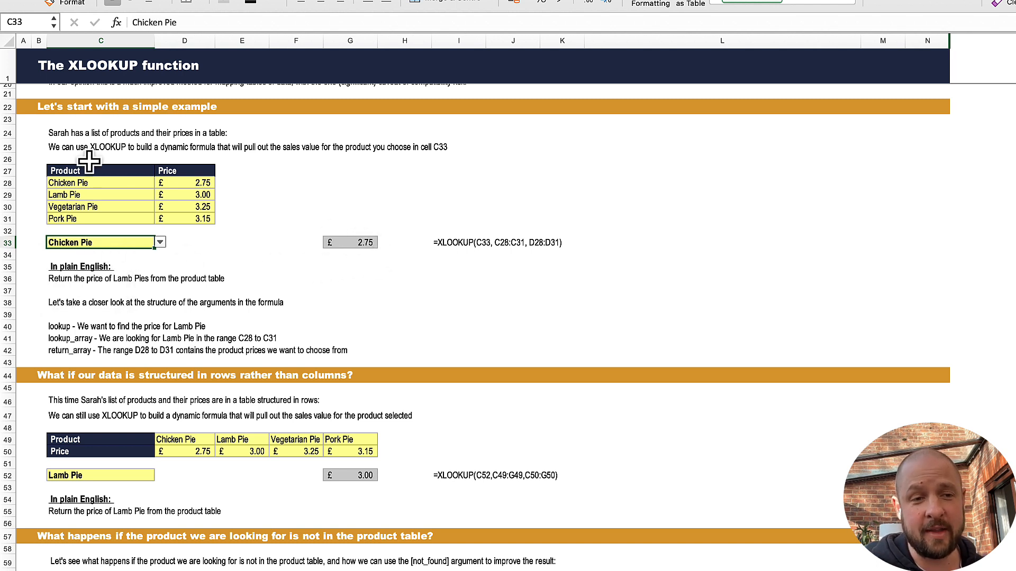
pyautogui.click(296, 292)
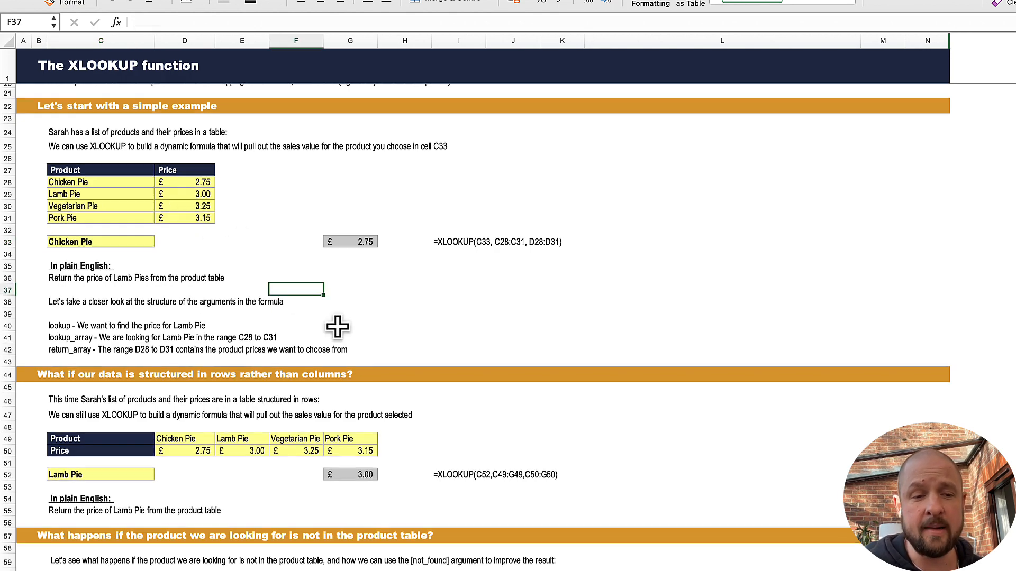
# Step: Review the row-based and missing-product examples, and inspect the if_not_found argument of the XLOOKUP formula in G92
pyautogui.scroll(-6, 336, 326)
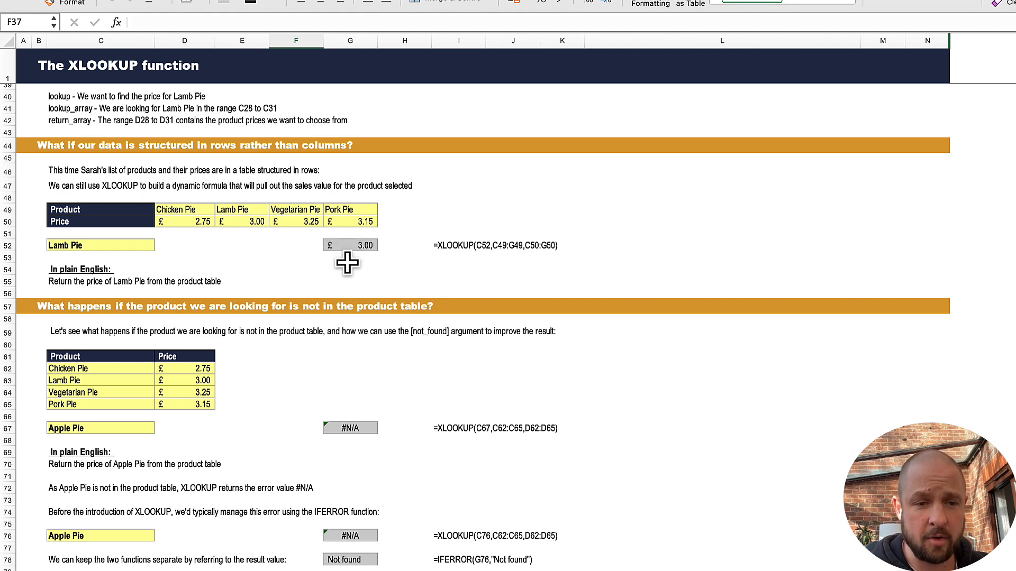
pyautogui.scroll(-5, 346, 260)
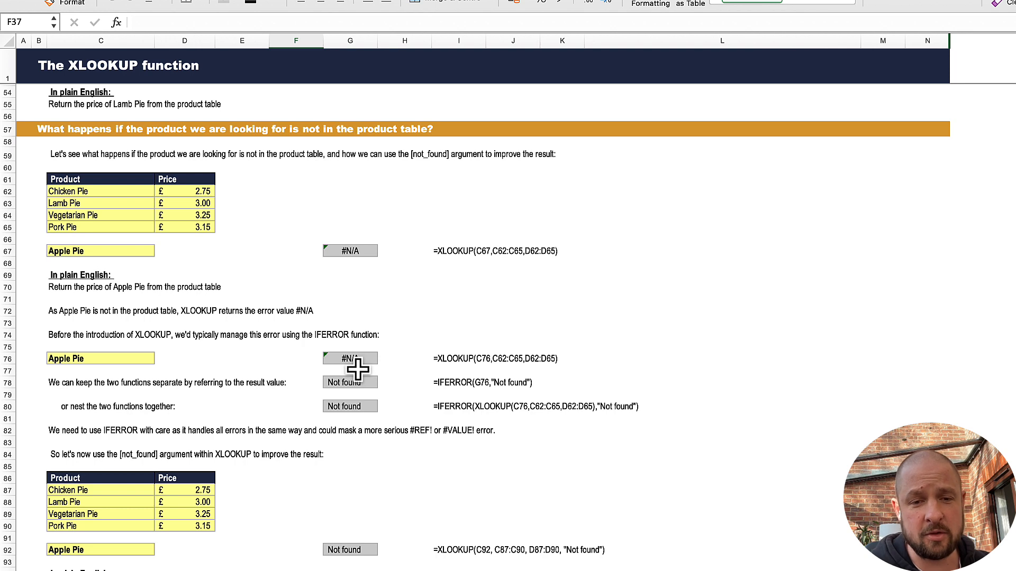
pyautogui.scroll(-3, 428, 399)
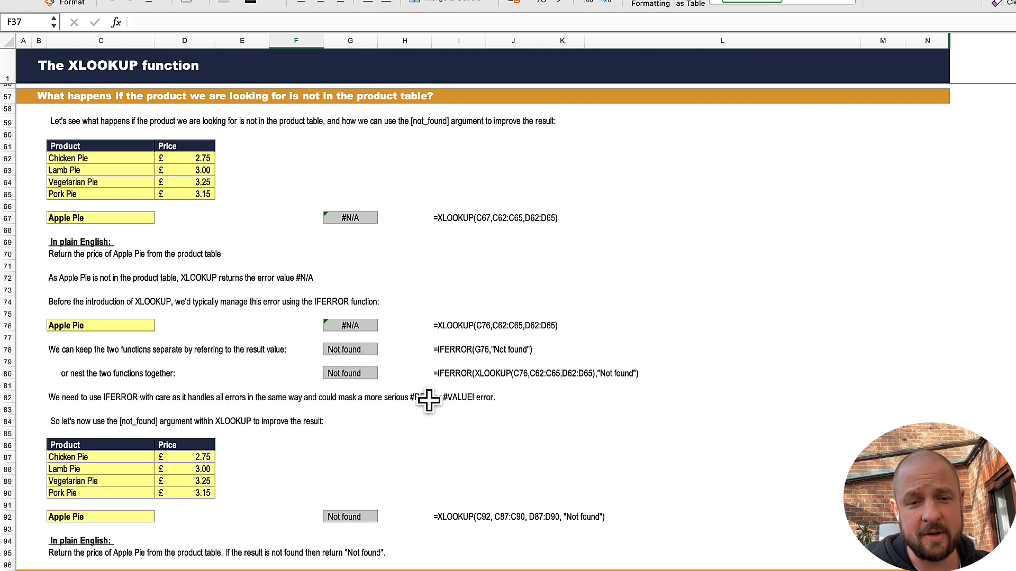
pyautogui.scroll(-5, 429, 399)
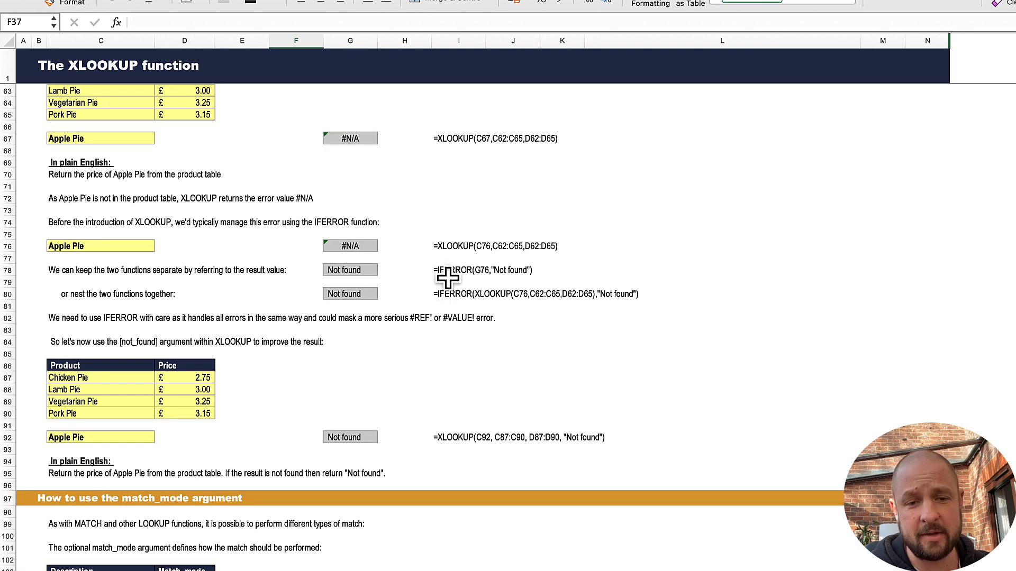
pyautogui.scroll(-2, 447, 278)
pyautogui.click(351, 417)
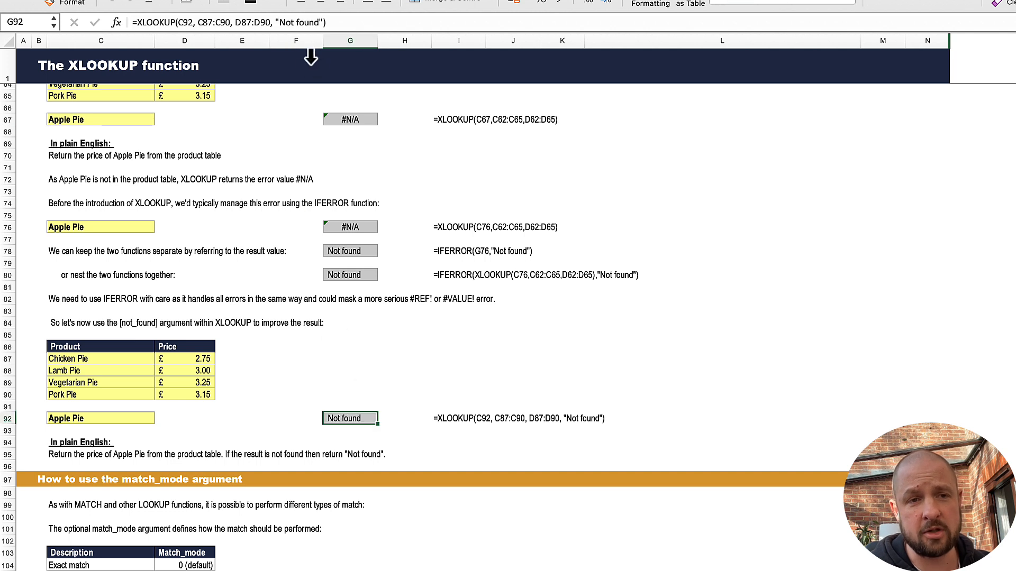
pyautogui.click(279, 22)
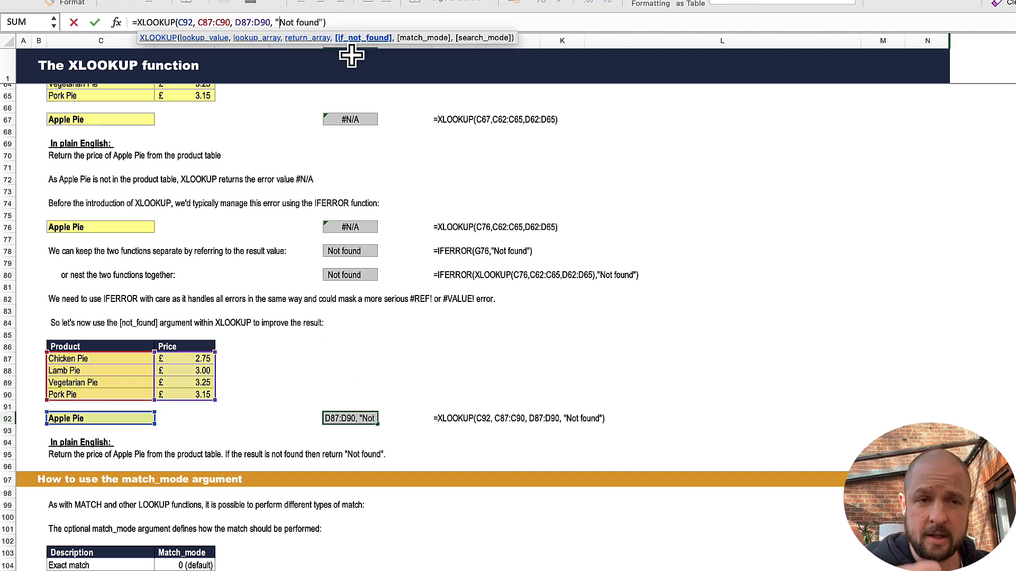
pyautogui.press('Return')
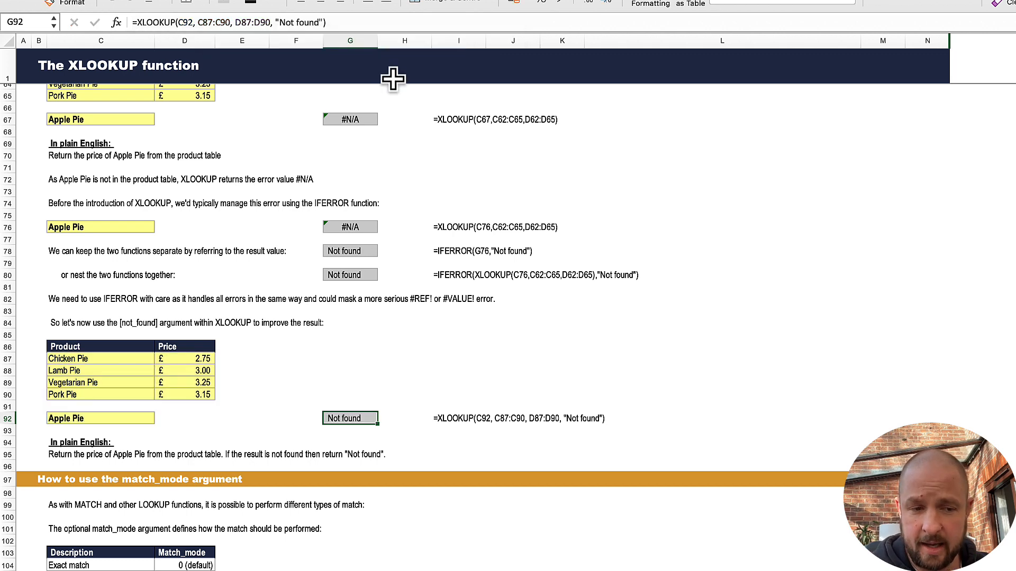
# Step: Read through the match_mode examples, including the wildcard matches, and the search_mode examples down to the dynamic section
pyautogui.scroll(-5, 413, 200)
pyautogui.scroll(-5, 412, 201)
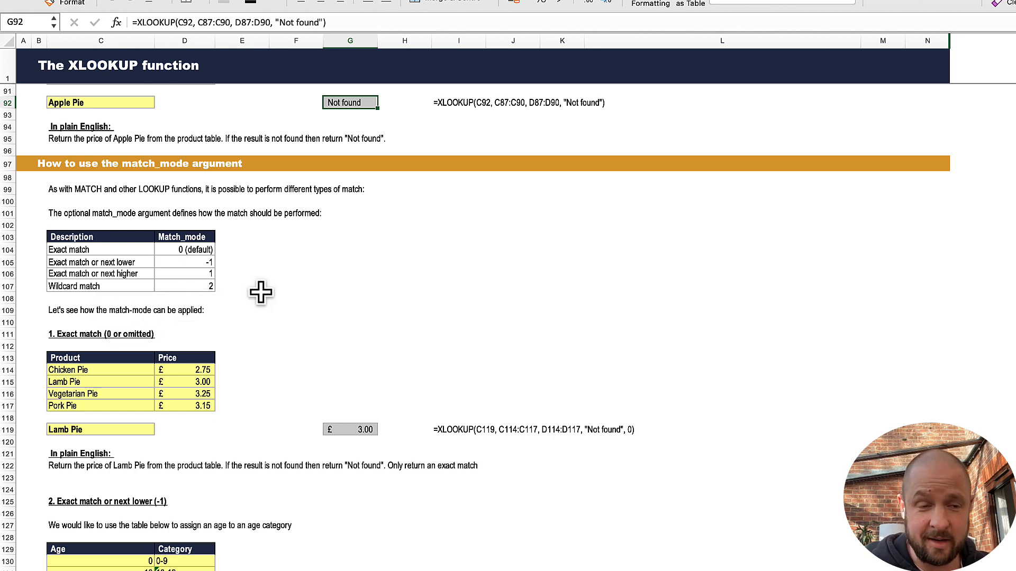
pyautogui.scroll(-5, 373, 317)
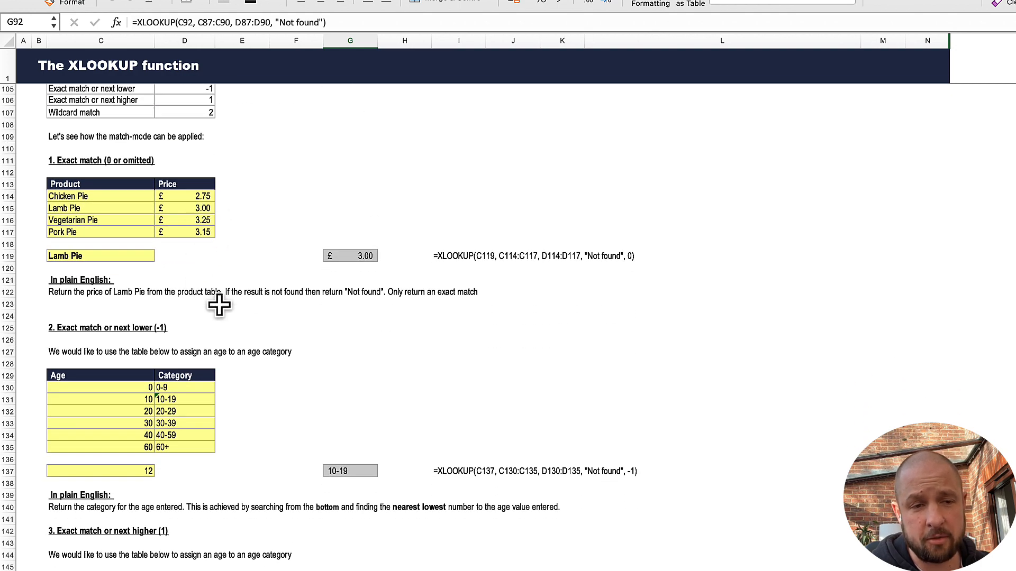
pyautogui.scroll(-6, 243, 320)
pyautogui.scroll(-9, 244, 320)
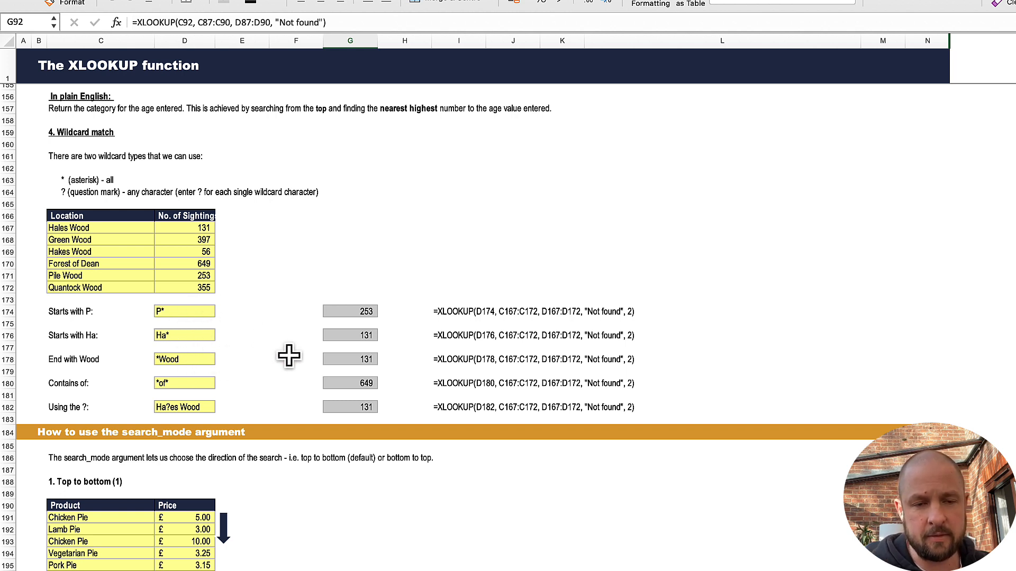
pyautogui.scroll(-5, 330, 365)
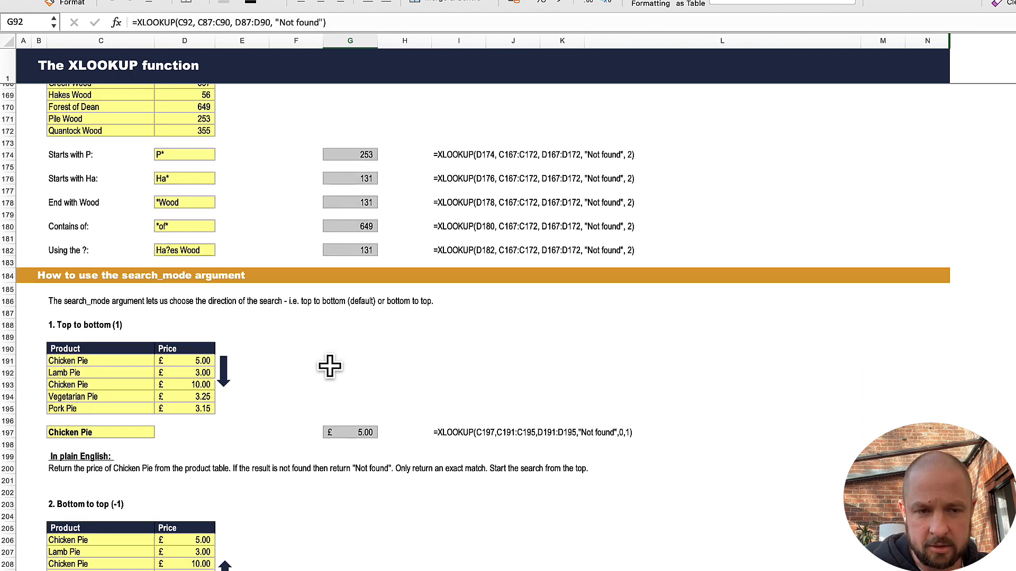
pyautogui.scroll(-4, 330, 365)
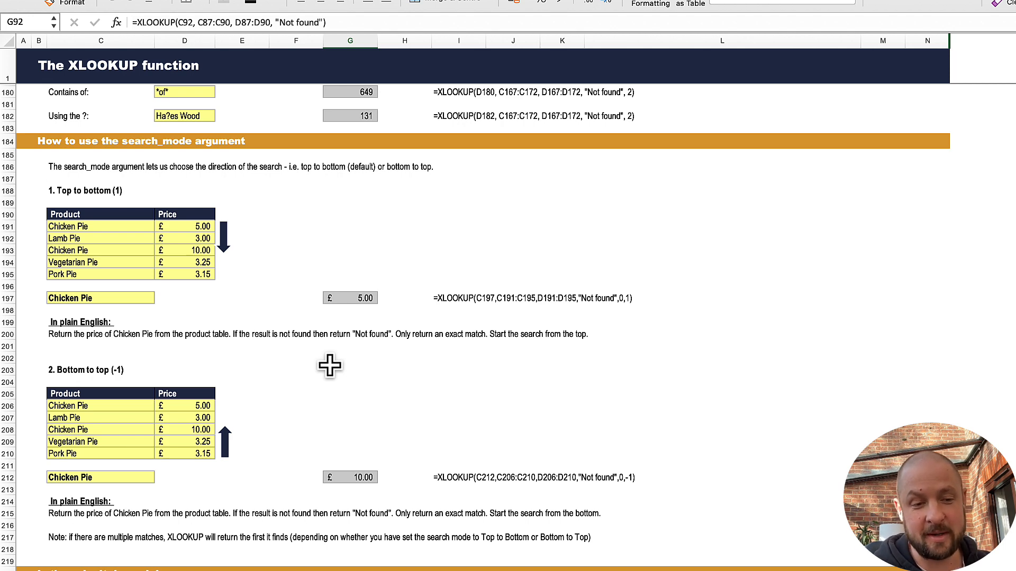
pyautogui.scroll(-7, 330, 365)
pyautogui.scroll(-4, 331, 365)
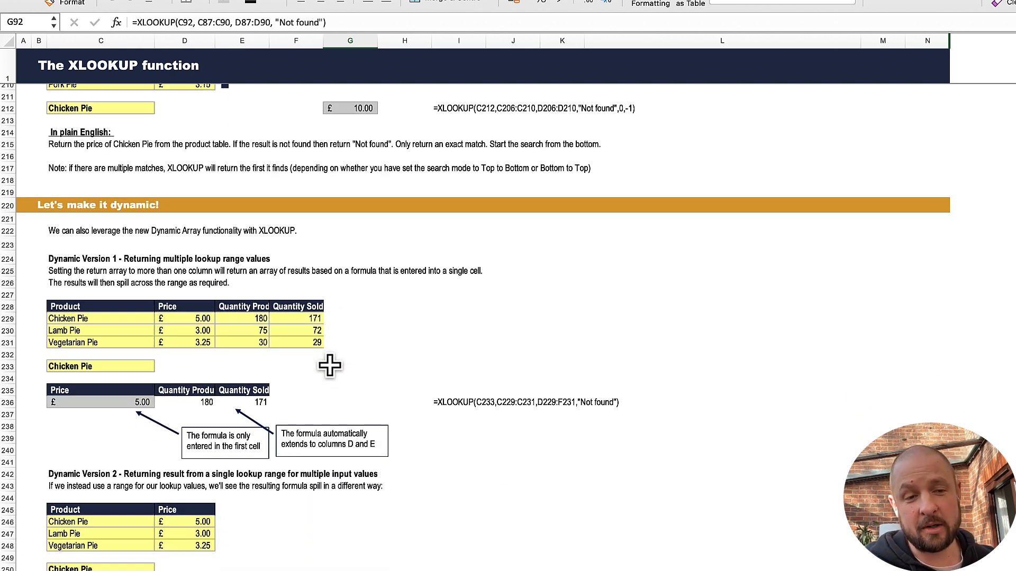
# Step: Inspect the arguments of the XLOOKUP formula in C236 that returns multiple columns for one product
pyautogui.scroll(-3, 330, 365)
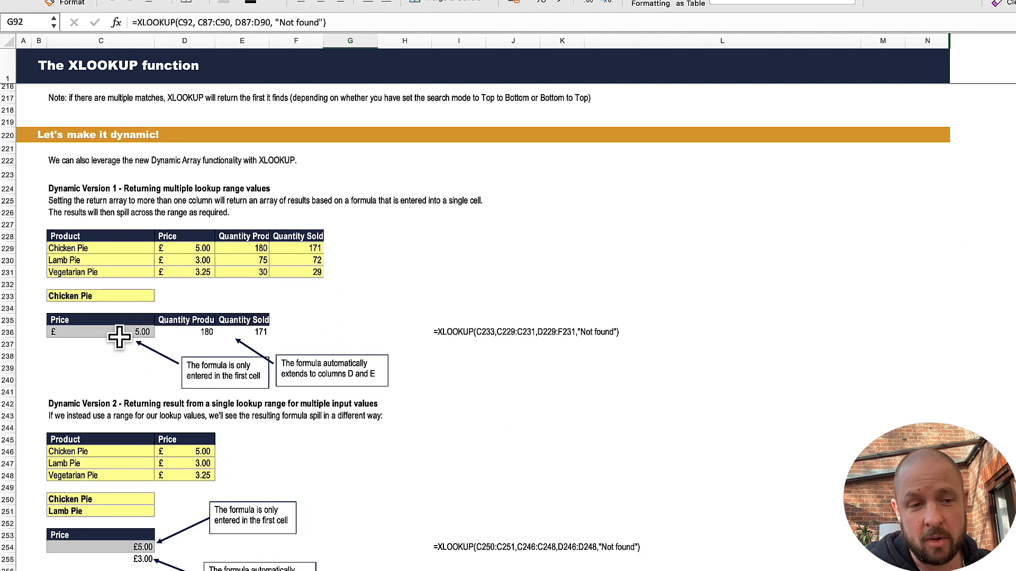
pyautogui.click(111, 332)
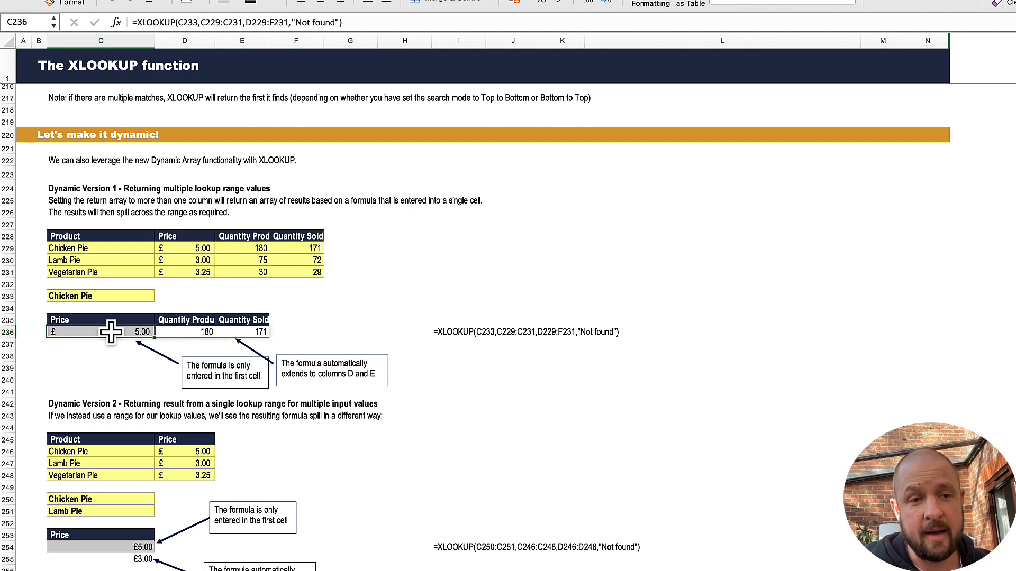
pyautogui.click(198, 21)
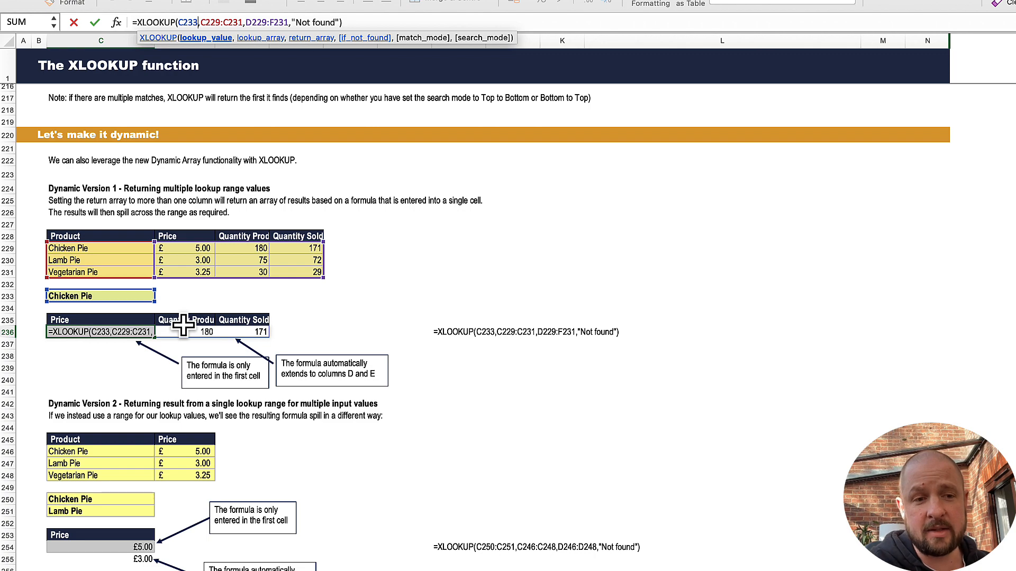
pyautogui.press('Return')
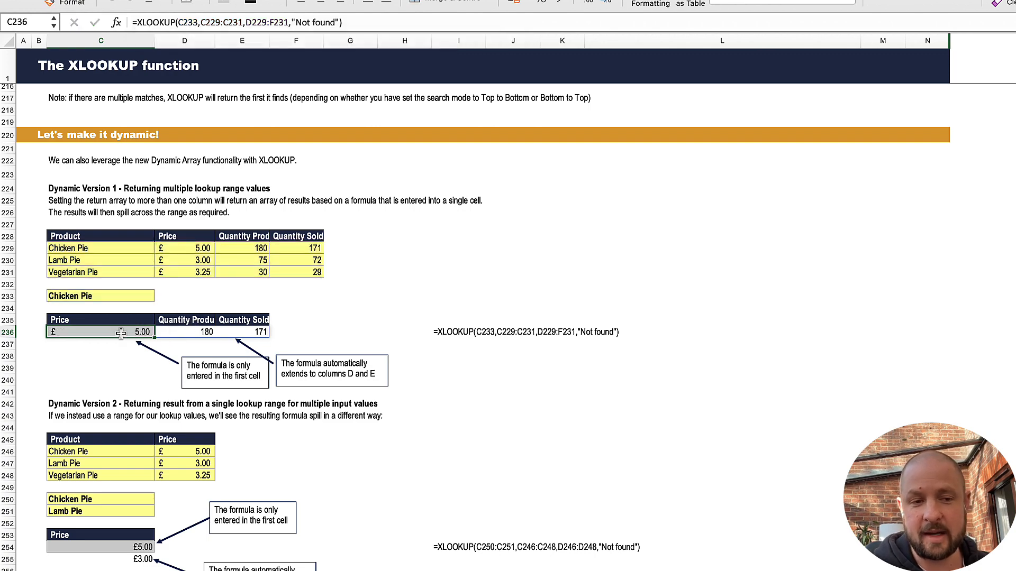
# Step: Review Dynamic Versions 2 and 3, and view the XLOOKUP formula with multiple inputs and outputs in C270
pyautogui.scroll(-8, 199, 336)
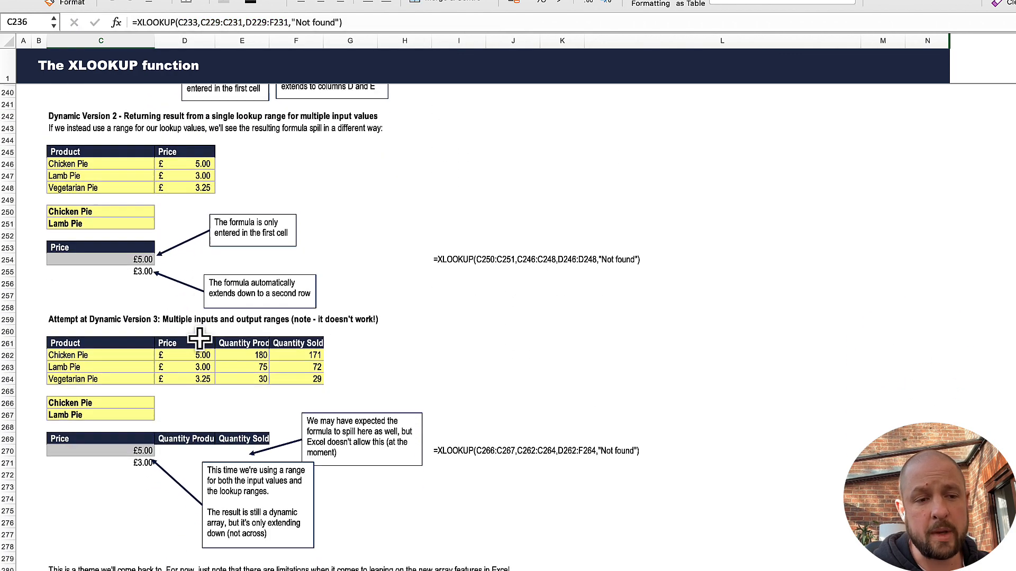
pyautogui.scroll(-4, 199, 336)
pyautogui.scroll(2, 159, 333)
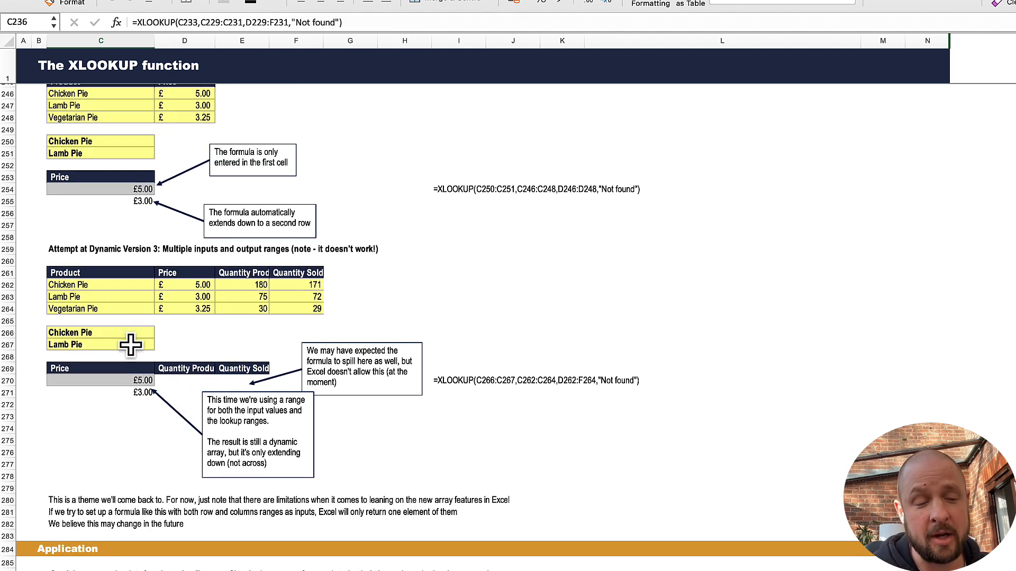
pyautogui.click(132, 381)
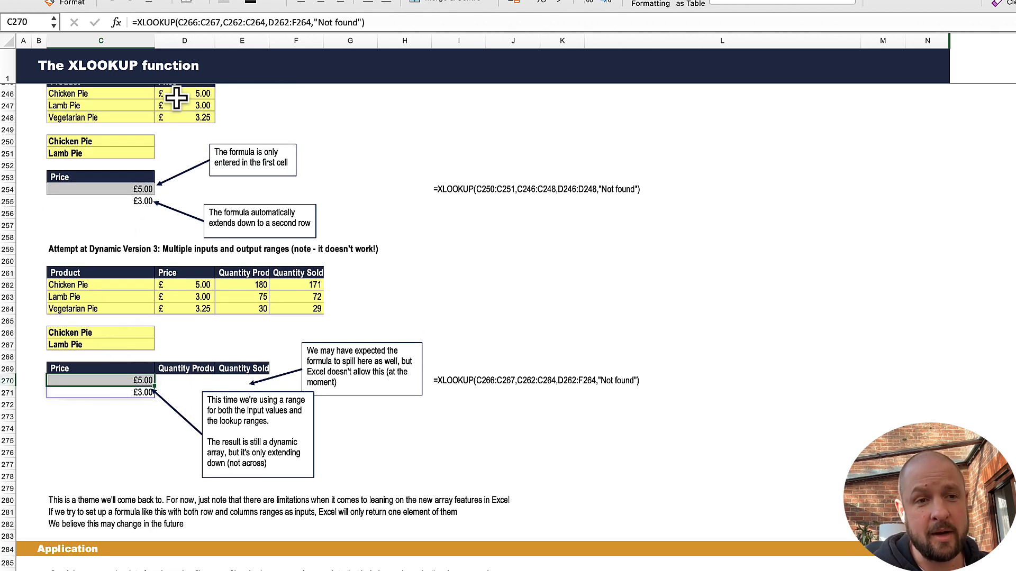
# Step: Inspect the lookup, product and return ranges of the XLOOKUP formula in C270, comparing it with the Dynamic Version 2 example
pyautogui.click(205, 22)
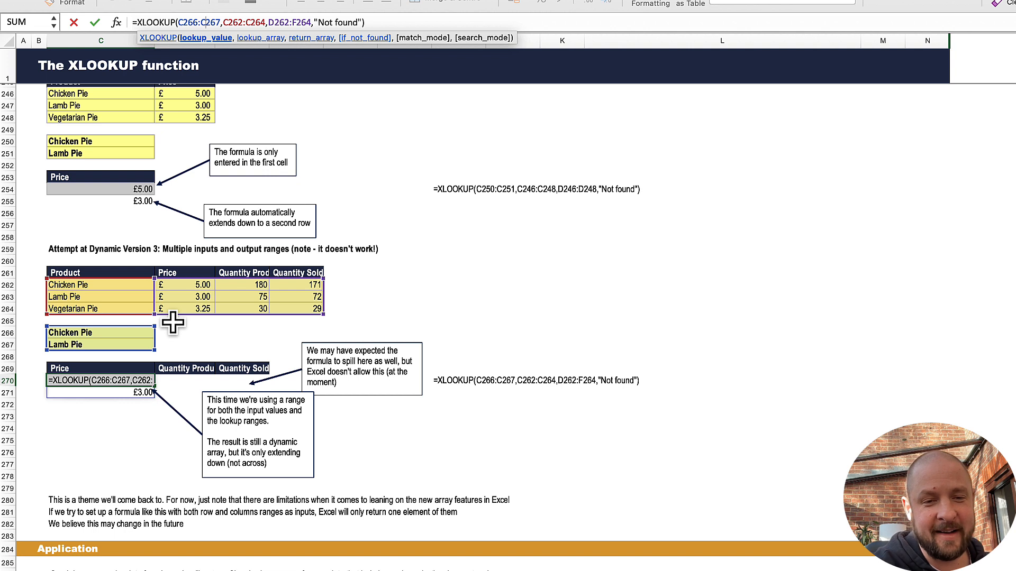
pyautogui.press('Escape')
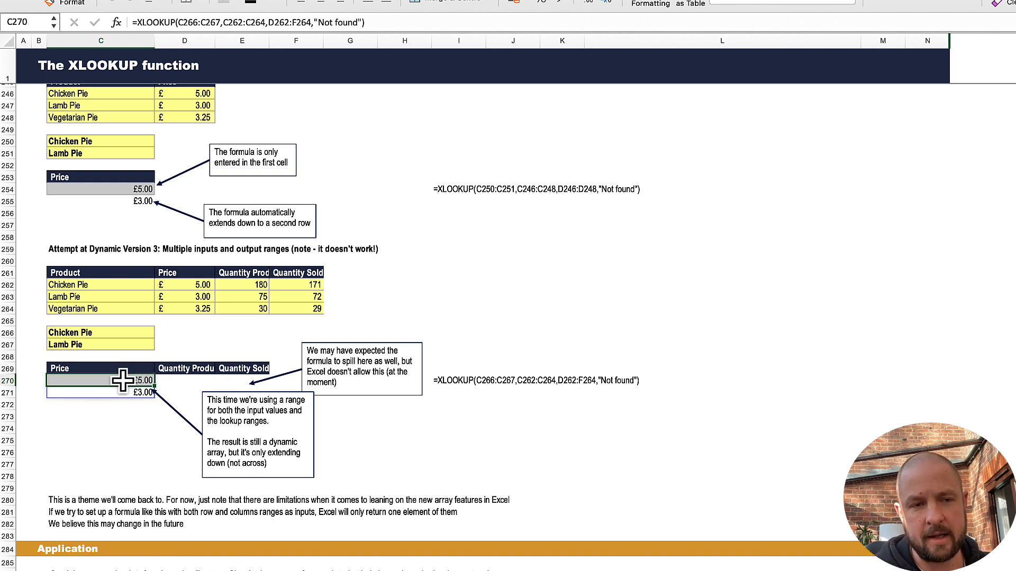
pyautogui.scroll(3, 236, 161)
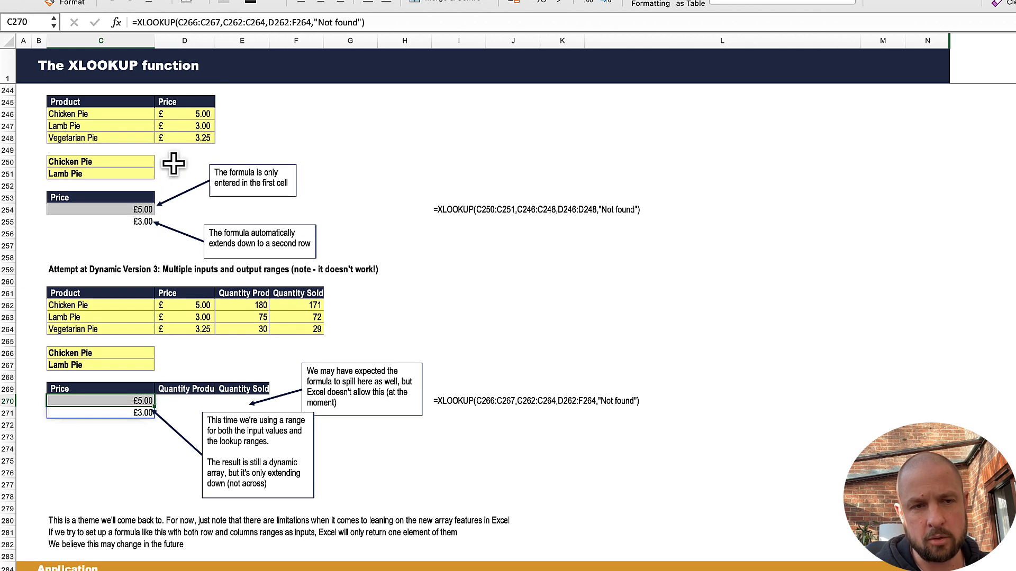
pyautogui.click(199, 23)
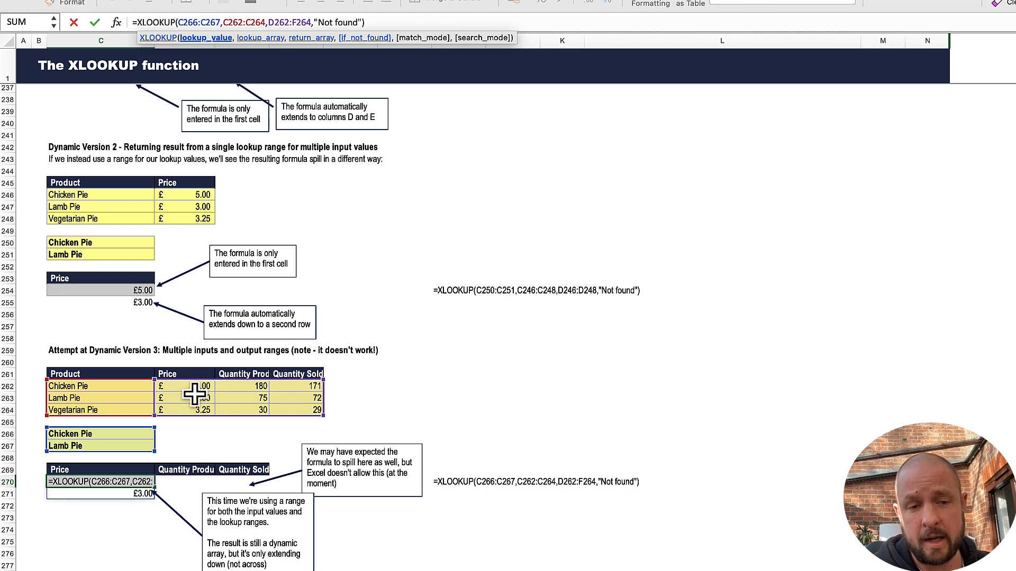
pyautogui.scroll(-3, 182, 465)
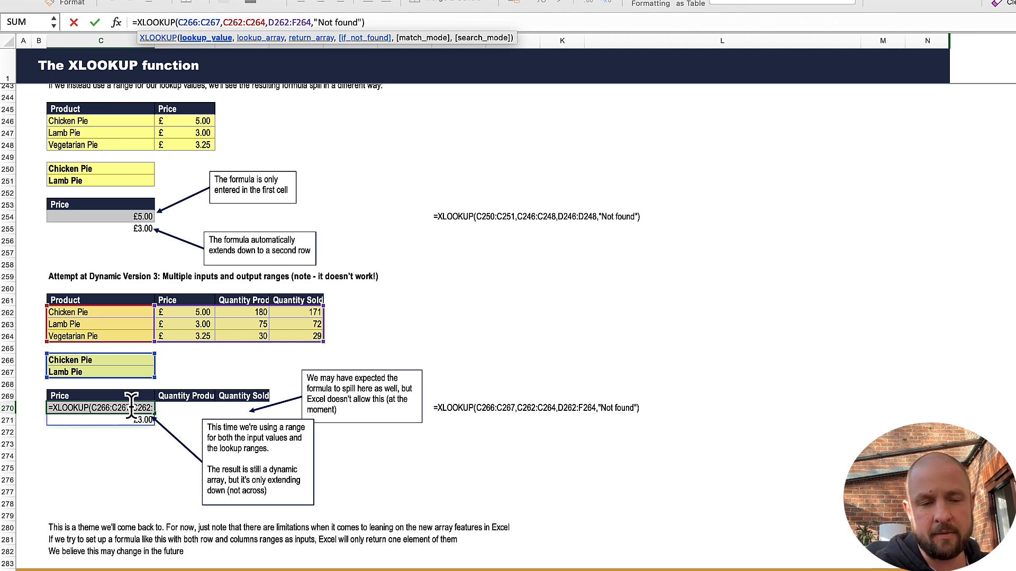
pyautogui.press('Escape')
# Step: Go to the 2D Lookups section and inspect the arguments of the nested XLOOKUP formula in D336
pyautogui.scroll(-5, 146, 465)
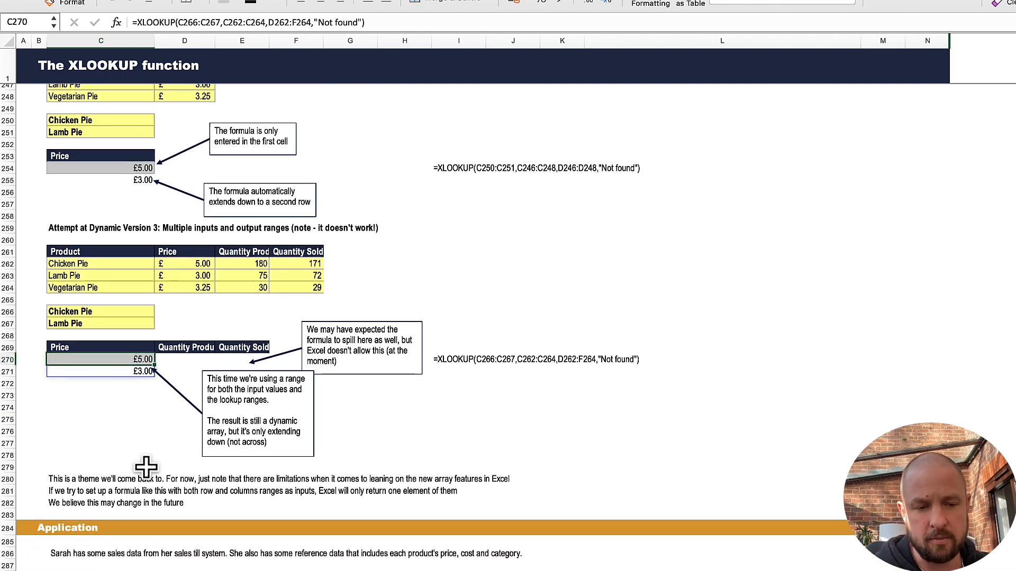
pyautogui.scroll(-20, 146, 467)
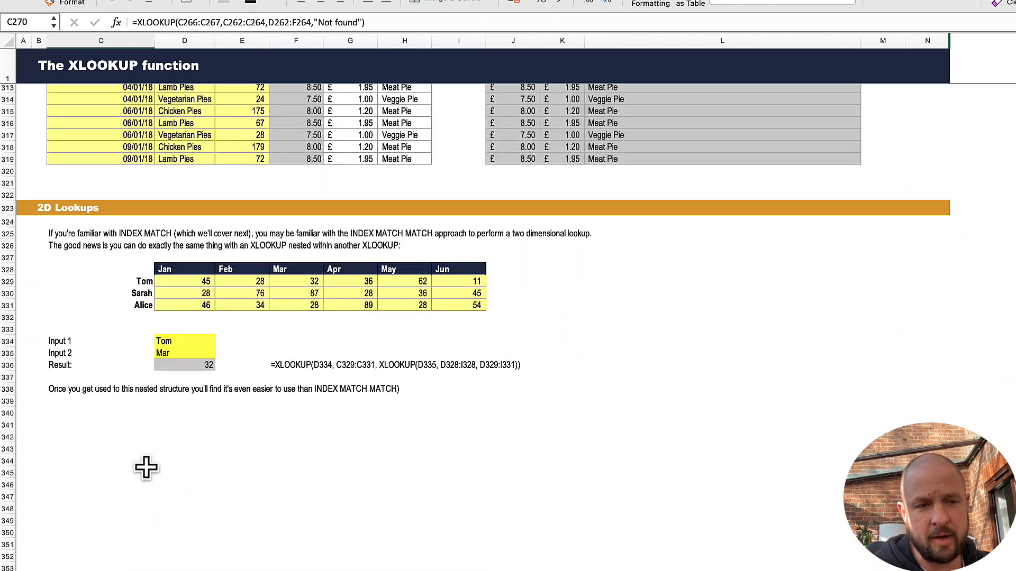
pyautogui.scroll(4, 140, 461)
pyautogui.scroll(-3, 143, 469)
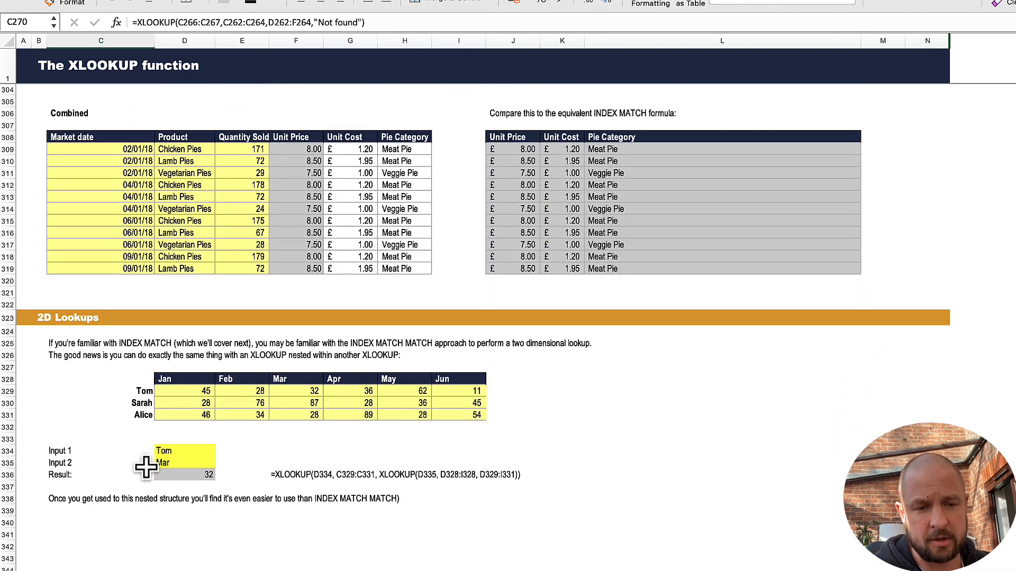
pyautogui.click(200, 474)
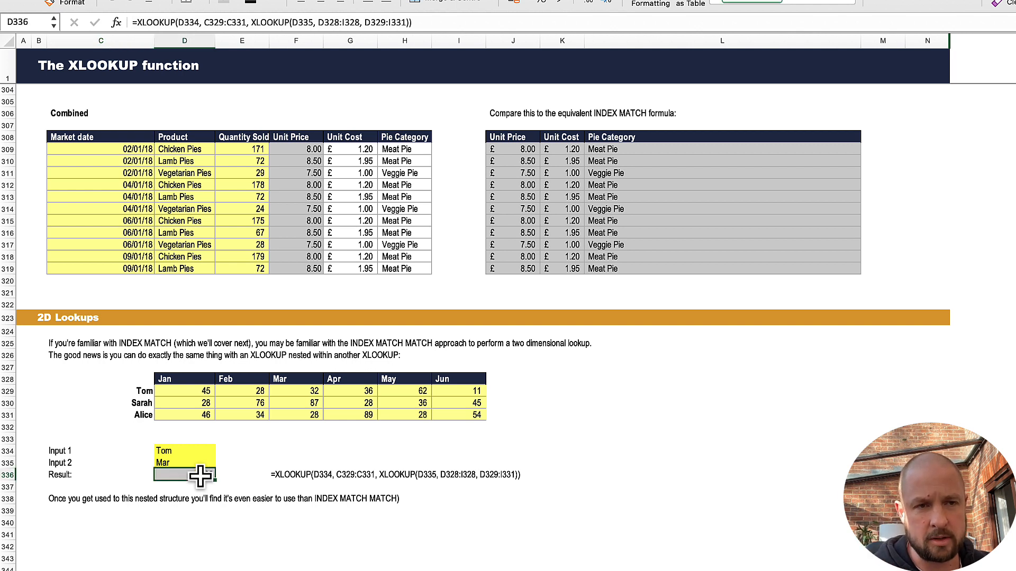
pyautogui.click(257, 22)
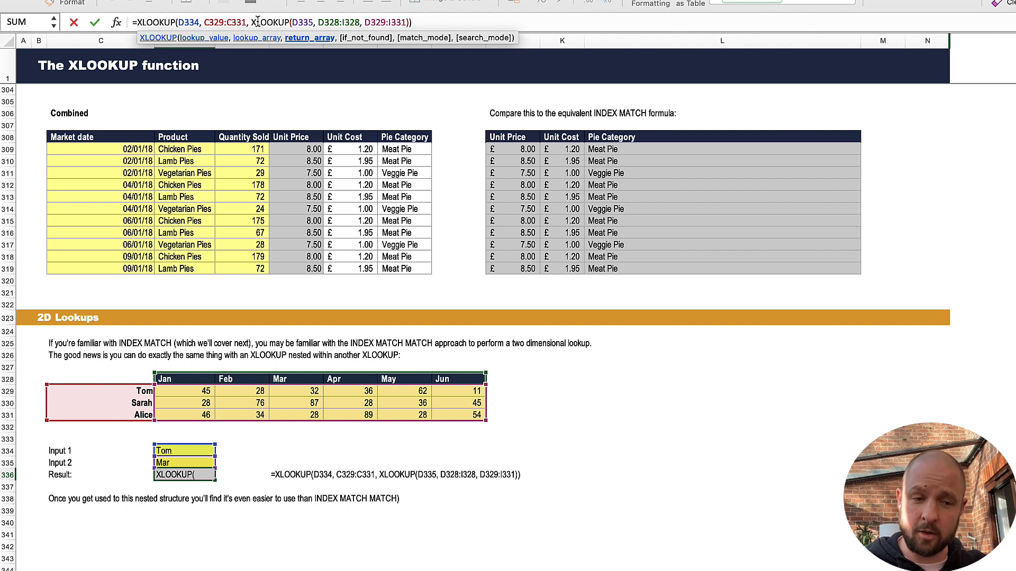
pyautogui.press('Return')
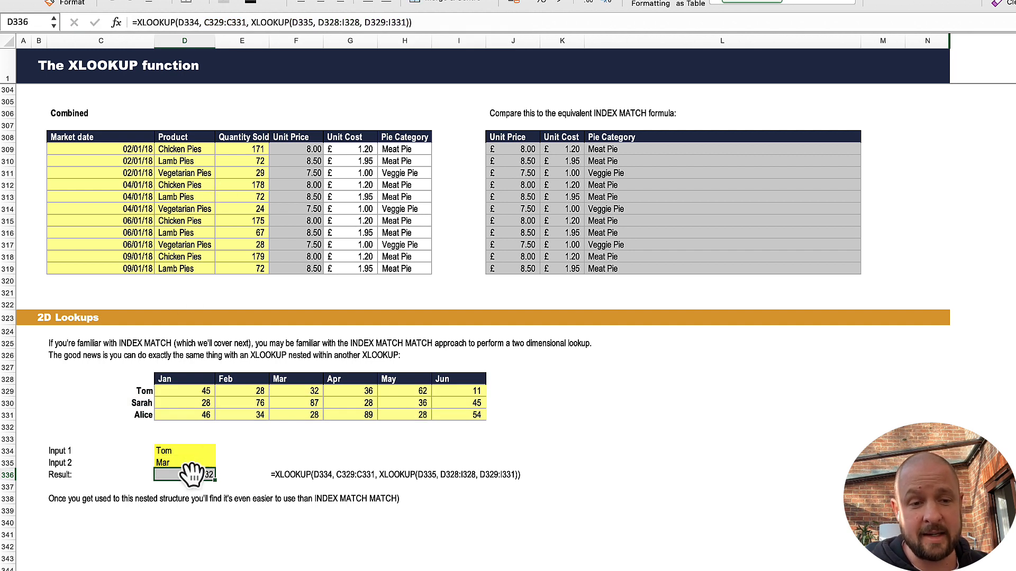
pyautogui.click(272, 22)
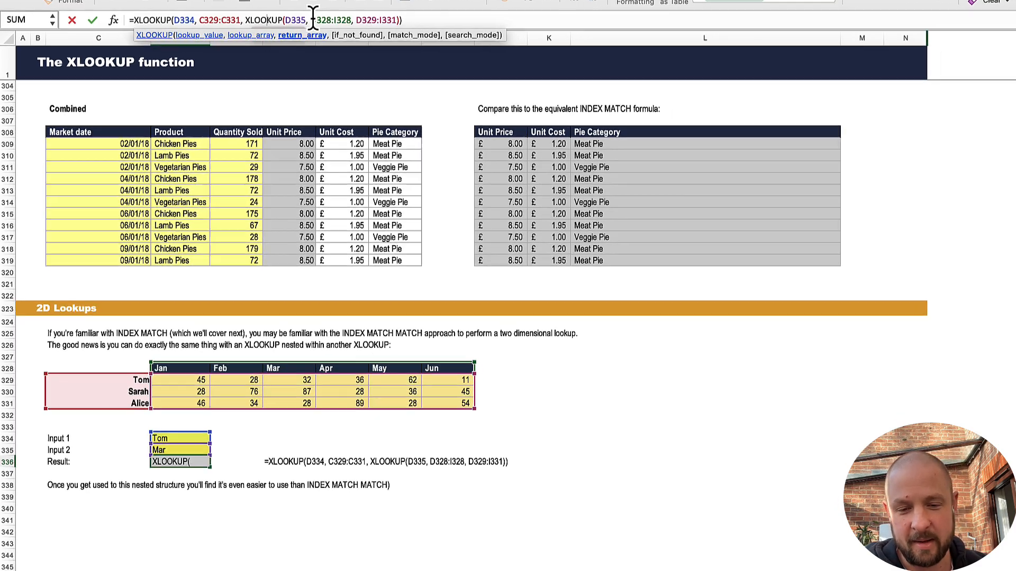
pyautogui.press('Return')
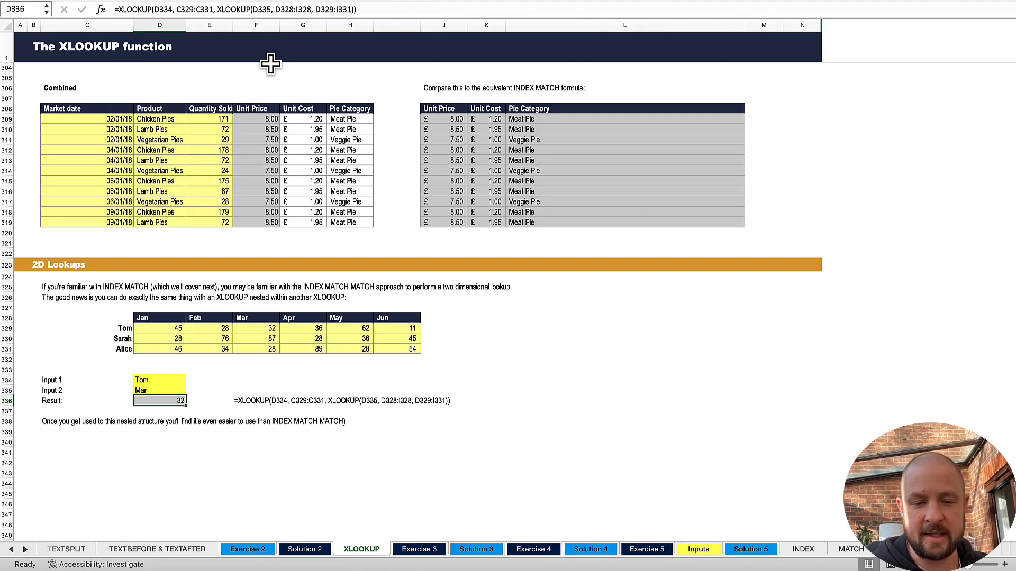
# Step: Look through the Exercise 3, Solution 3, Exercise 4 and Solution 4 sheets, ending on Exercise 5
pyautogui.click(424, 548)
pyautogui.click(476, 553)
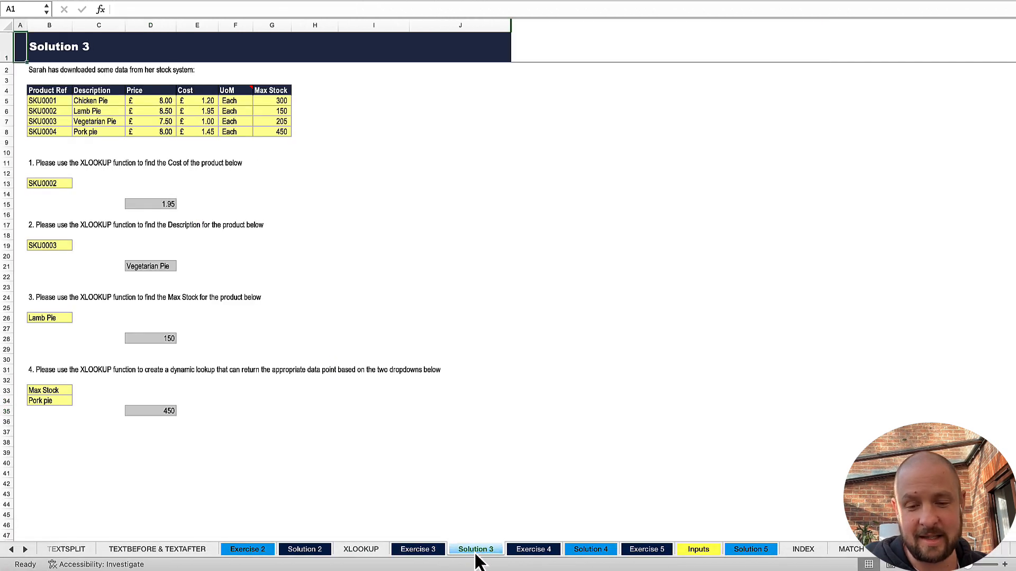
pyautogui.click(531, 554)
pyautogui.click(593, 552)
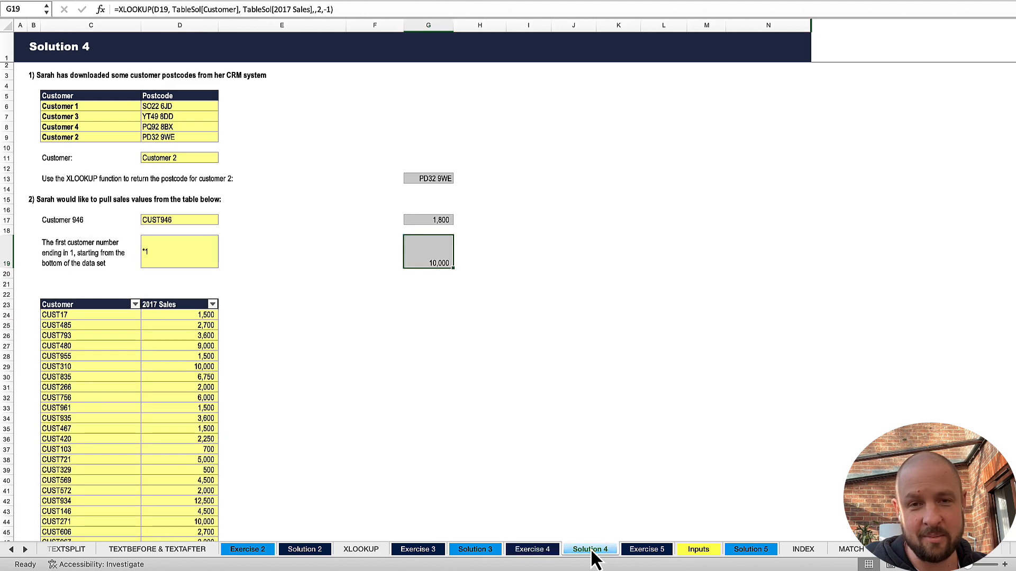
pyautogui.click(645, 551)
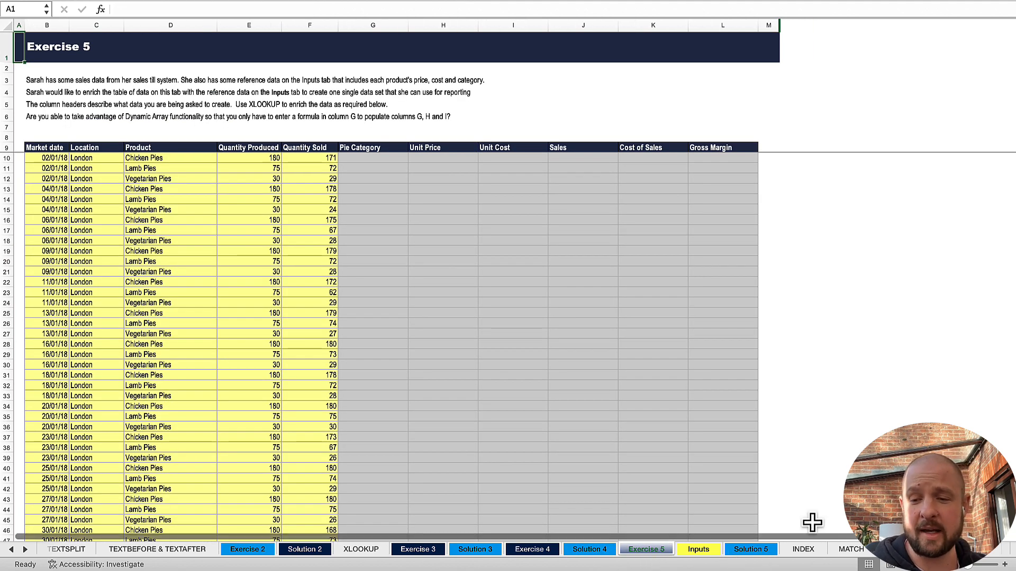
# Step: Browse the workbook's later sheet names, from INDEX and MATCH through SUMIFS to Exercise 7, and return to the XLOOKUP and exercise sheet names
pyautogui.click(25, 550)
pyautogui.click(25, 549)
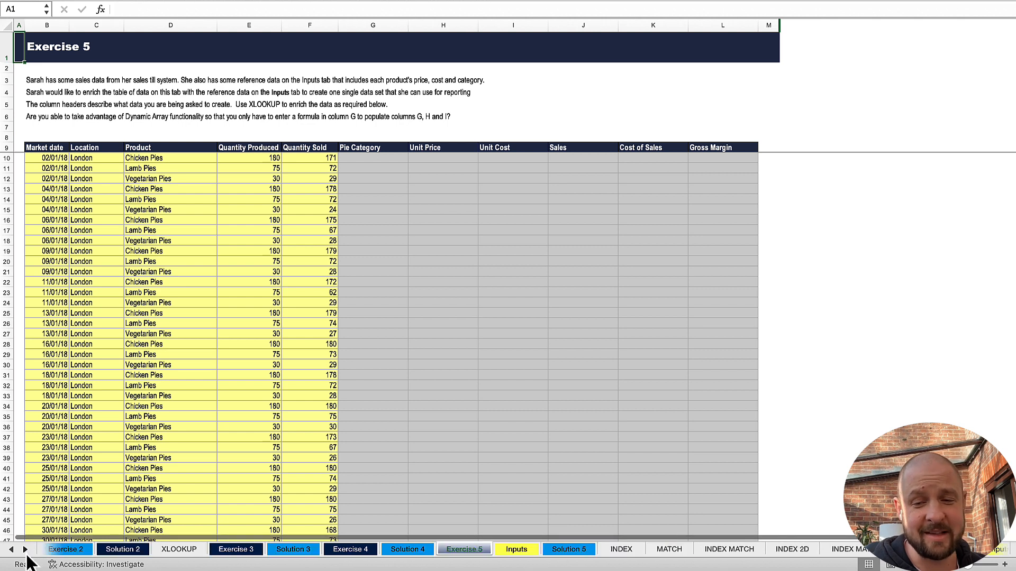
pyautogui.click(25, 549)
pyautogui.click(25, 549)
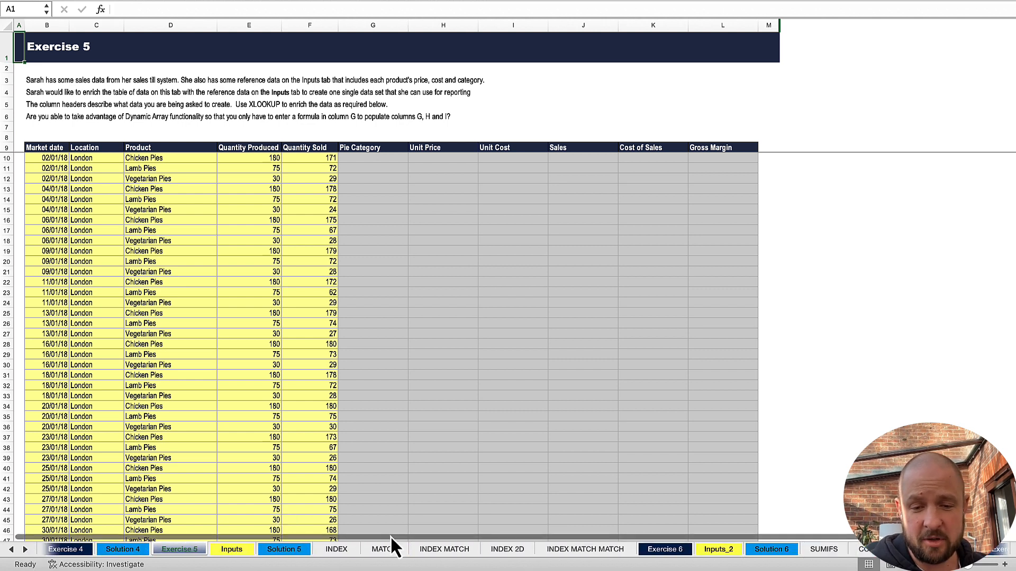
pyautogui.click(25, 550)
pyautogui.click(25, 550)
pyautogui.click(25, 550)
pyautogui.click(25, 550)
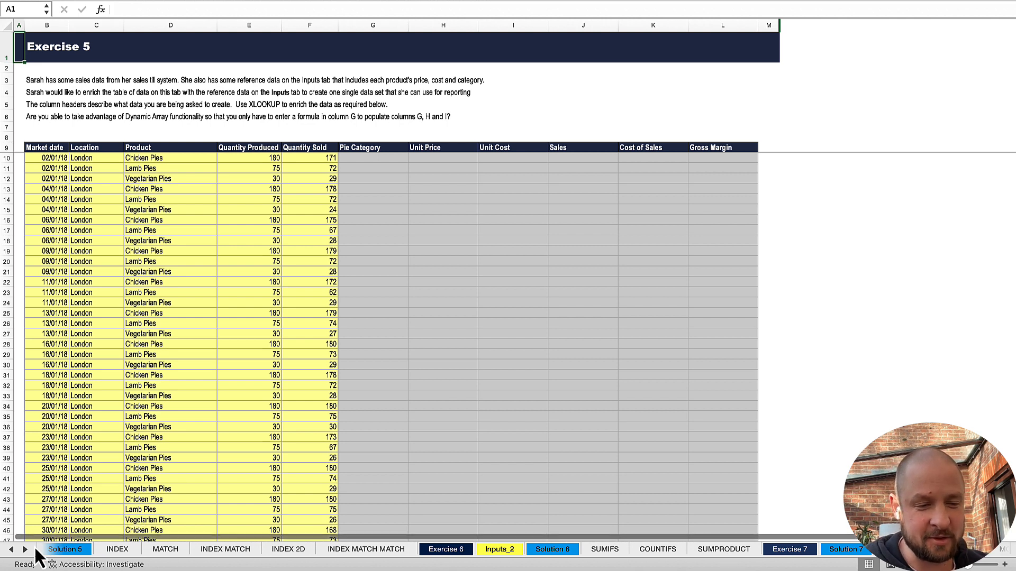
pyautogui.click(11, 550)
pyautogui.click(11, 551)
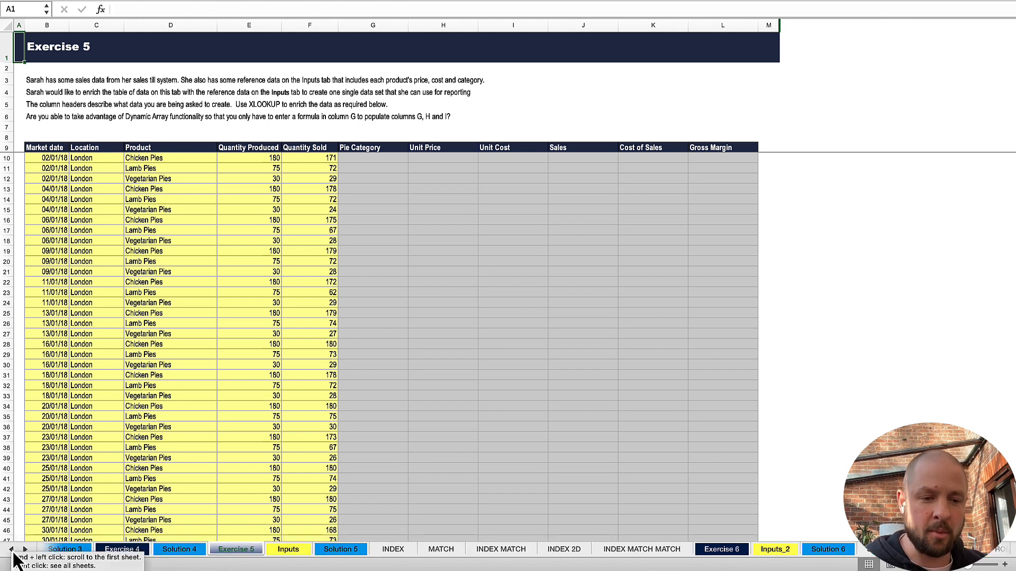
pyautogui.click(12, 550)
pyautogui.click(11, 550)
pyautogui.click(11, 550)
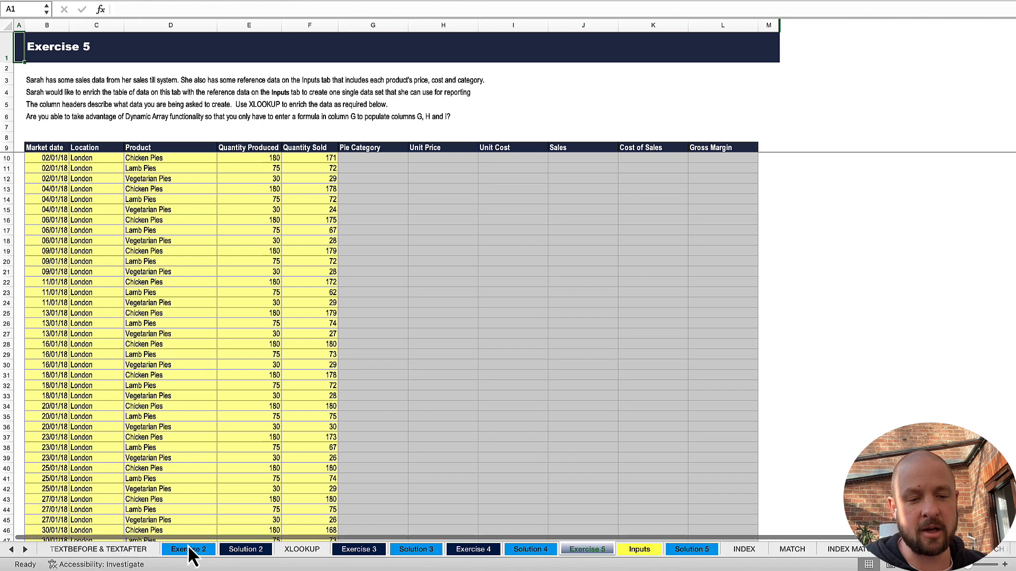